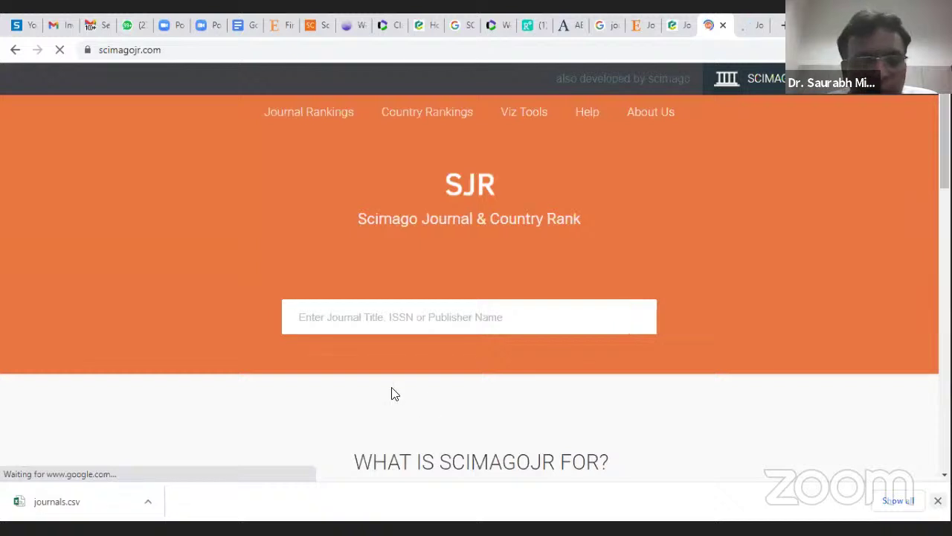
Open the downloaded journals.csv and widen the Title, Publisher, Field of Research and ISSN columns to make their contents readable.
{"action": "left_click", "coordinate": [37, 504]}
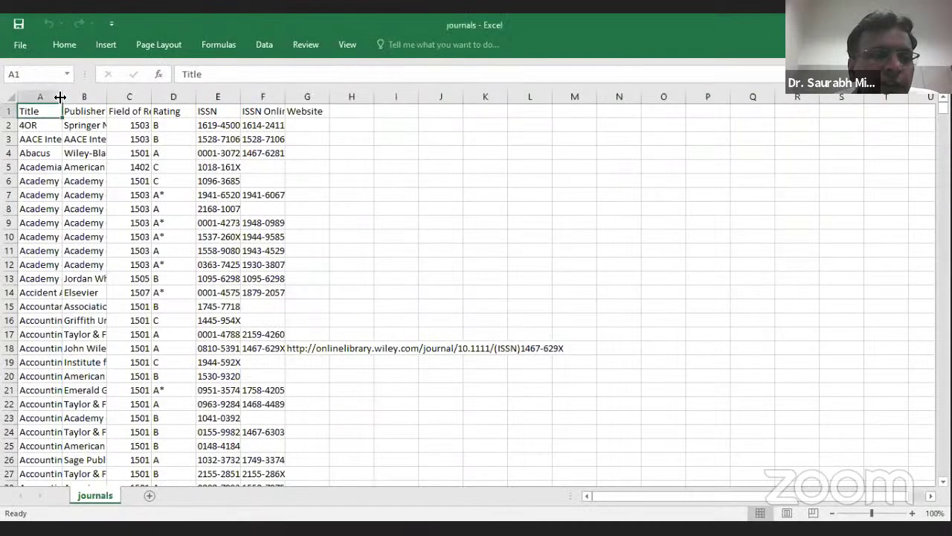
{"action": "left_click_drag", "start_coordinate": [60, 96], "coordinate": [207, 97]}
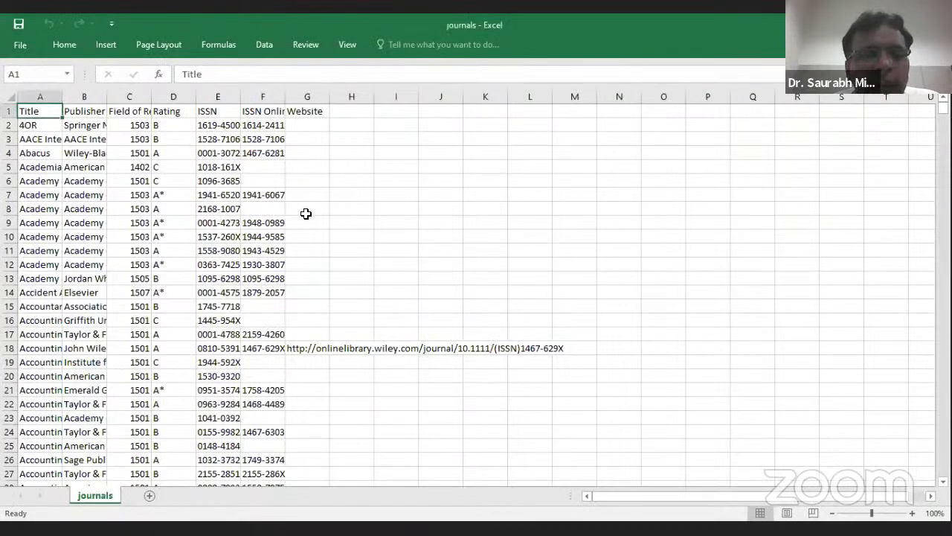
{"action": "scroll", "coordinate": [397, 131], "scroll_direction": "up", "scroll_amount": 3, "text": "ctrl"}
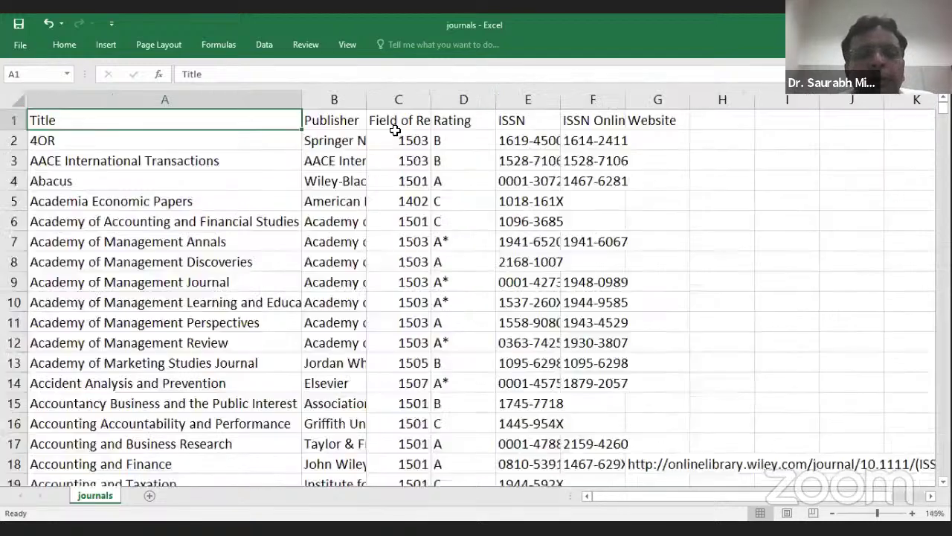
{"action": "left_click_drag", "start_coordinate": [361, 98], "coordinate": [361, 99]}
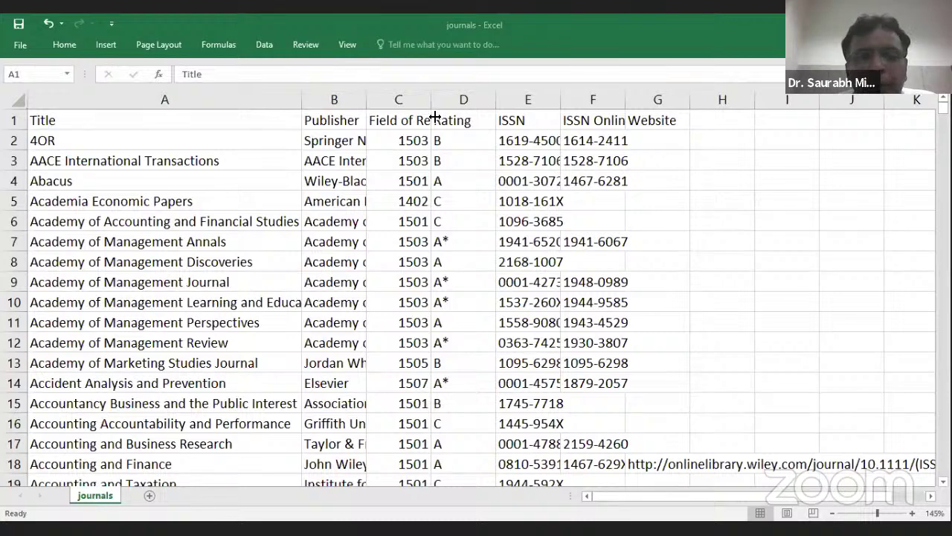
{"action": "double_click", "coordinate": [366, 101]}
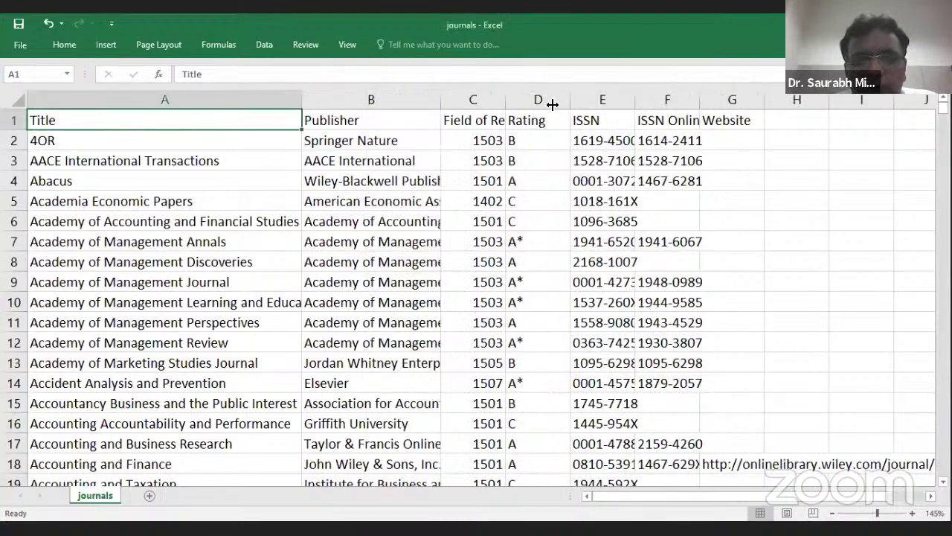
{"action": "left_click_drag", "start_coordinate": [552, 104], "coordinate": [600, 119]}
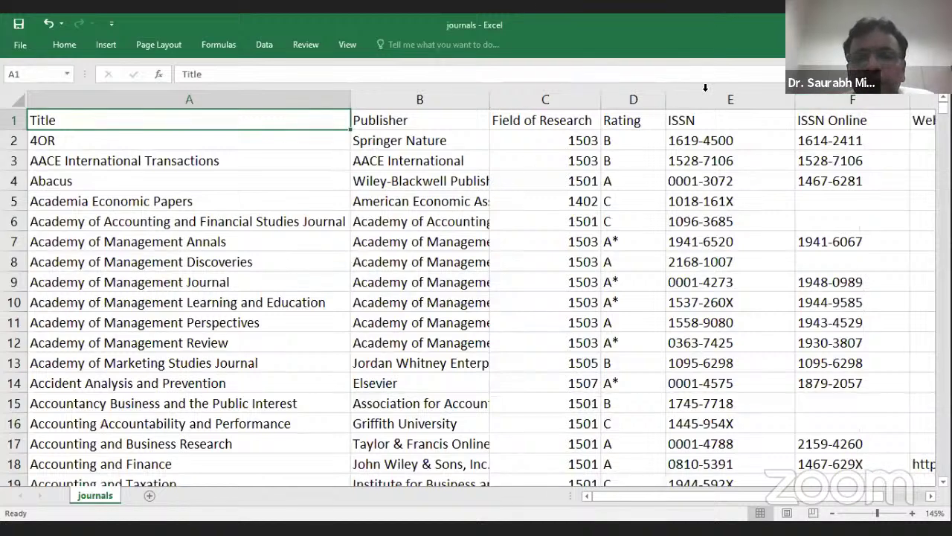
Narrow the Title and Publisher columns so that all columns through Website fit in view.
{"action": "scroll", "coordinate": [717, 102], "scroll_direction": "down", "scroll_amount": 2}
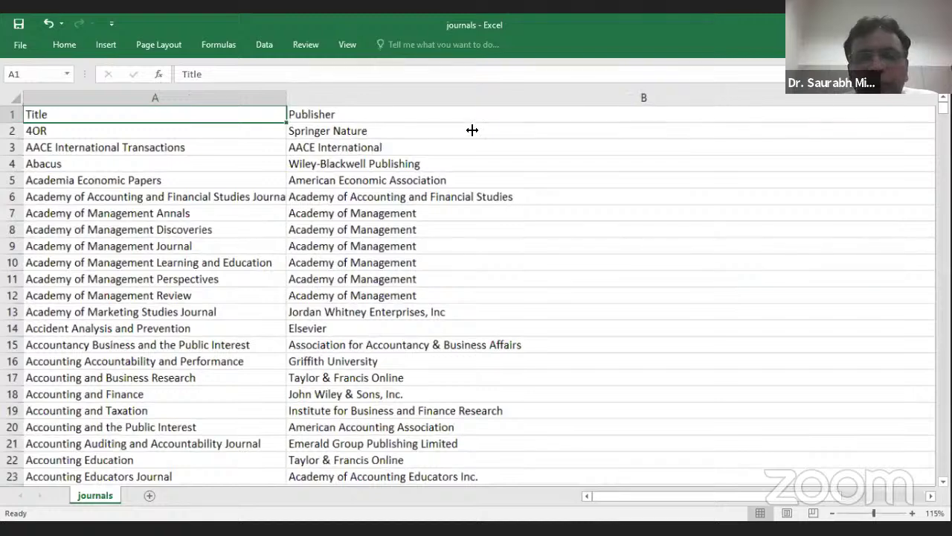
{"action": "scroll", "coordinate": [389, 138], "scroll_direction": "down", "scroll_amount": 2}
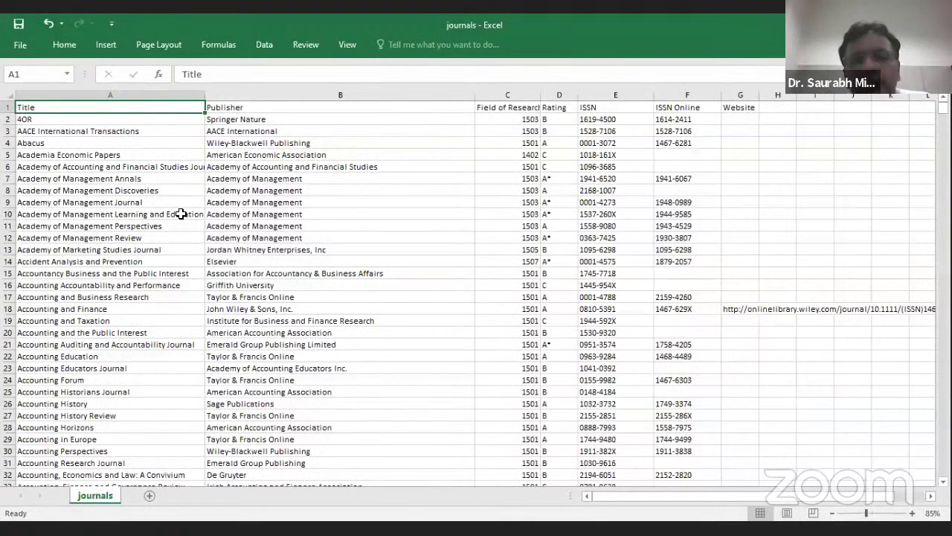
{"action": "scroll", "coordinate": [706, 111], "scroll_direction": "up", "scroll_amount": 5}
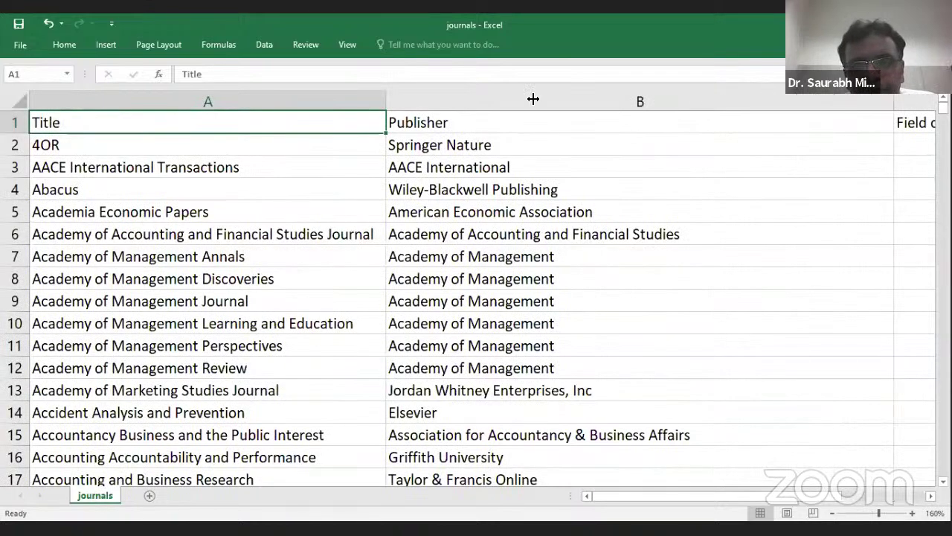
{"action": "scroll", "coordinate": [441, 98], "scroll_direction": "down", "scroll_amount": 2}
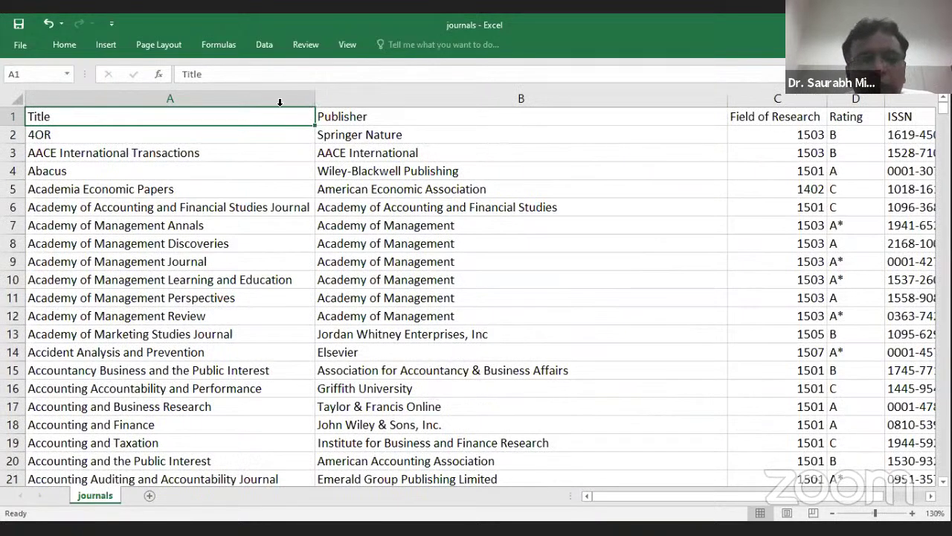
{"action": "left_click_drag", "start_coordinate": [727, 99], "coordinate": [537, 98]}
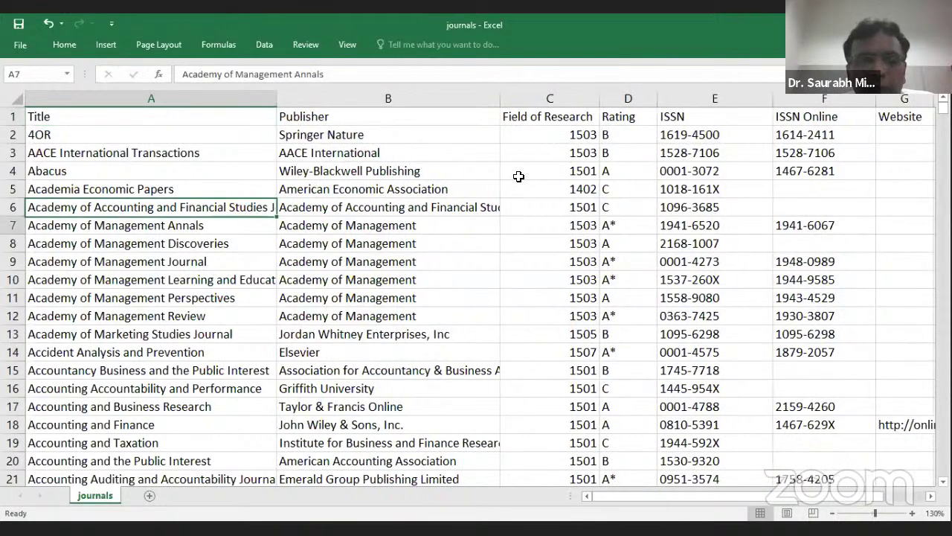
Look through the journal list, examining the field of research codes, ratings and ISSN numbers.
{"action": "left_click", "coordinate": [537, 177]}
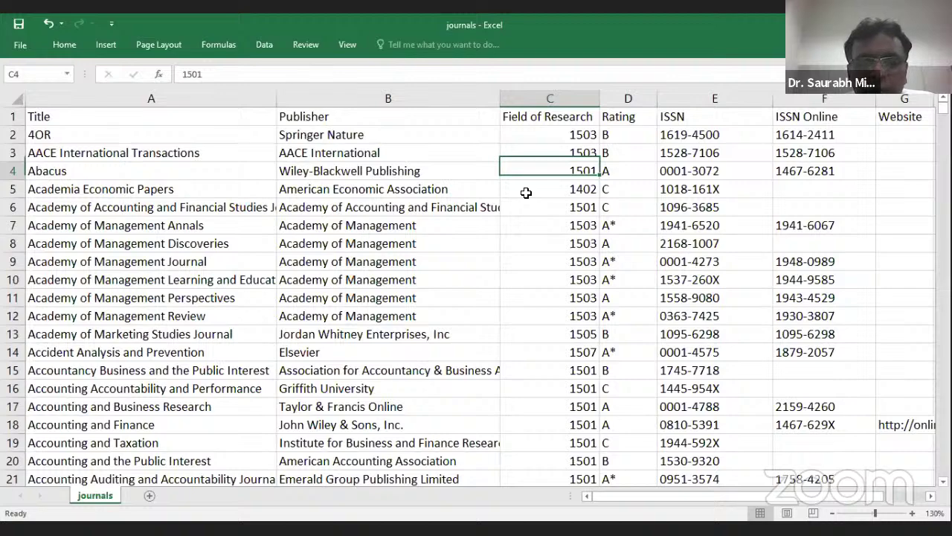
{"action": "scroll", "coordinate": [573, 347], "scroll_direction": "down", "scroll_amount": 20}
{"action": "left_click", "coordinate": [549, 348]}
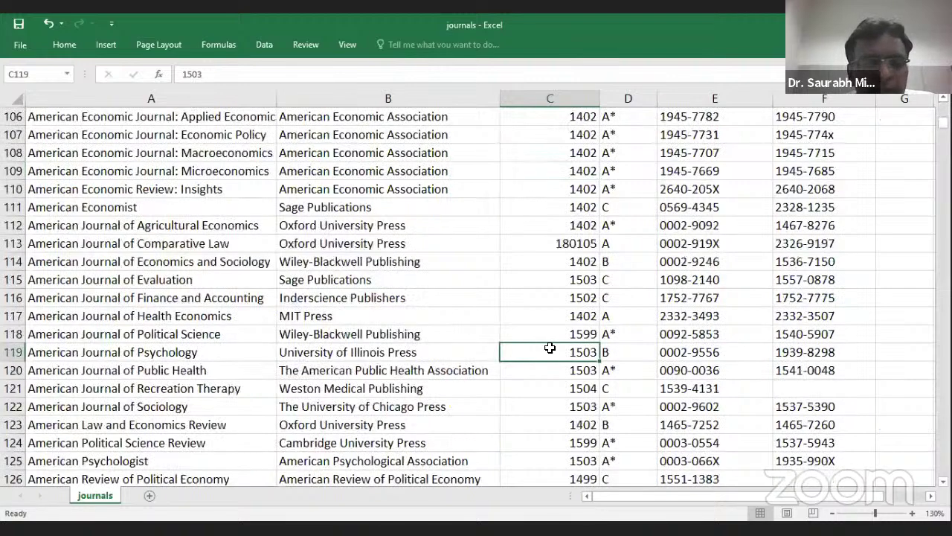
{"action": "scroll", "coordinate": [572, 350], "scroll_direction": "down", "scroll_amount": 1}
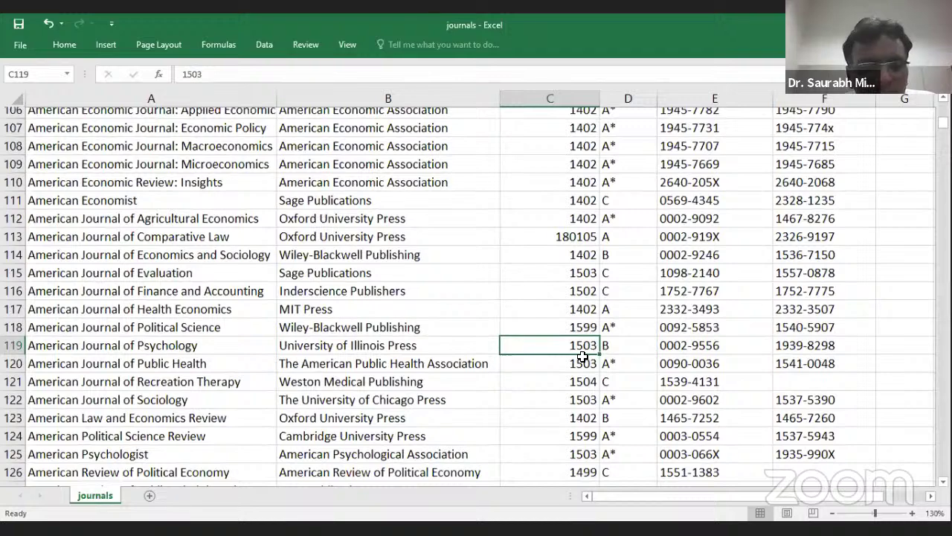
{"action": "scroll", "coordinate": [582, 356], "scroll_direction": "down", "scroll_amount": 6}
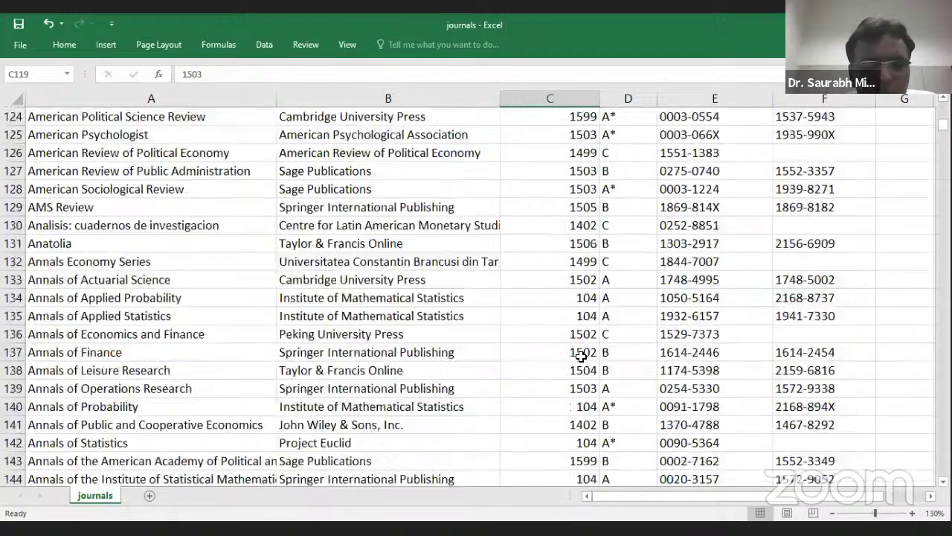
{"action": "scroll", "coordinate": [529, 320], "scroll_direction": "down", "scroll_amount": 5}
{"action": "left_click", "coordinate": [528, 320]}
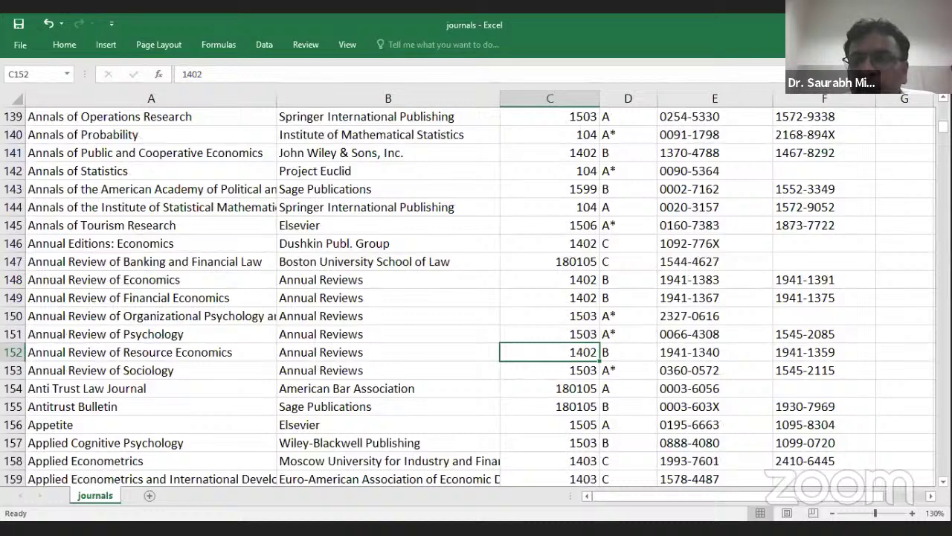
{"action": "scroll", "coordinate": [742, 134], "scroll_direction": "down", "scroll_amount": 20}
{"action": "left_click", "coordinate": [701, 130]}
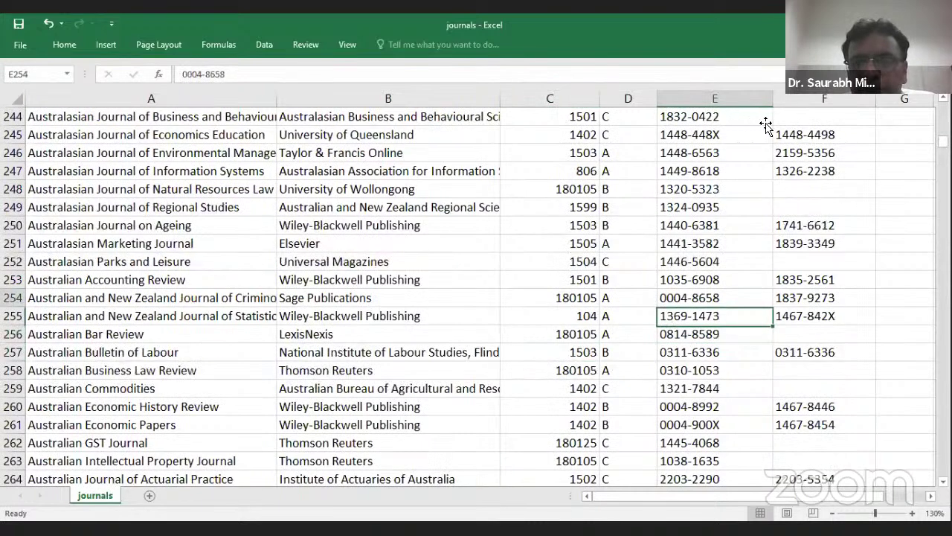
Format the whole Rating column with a yellow fill, centred alignment and bold text.
{"action": "key", "text": "ctrl+Up"}
{"action": "key", "text": "Down"}
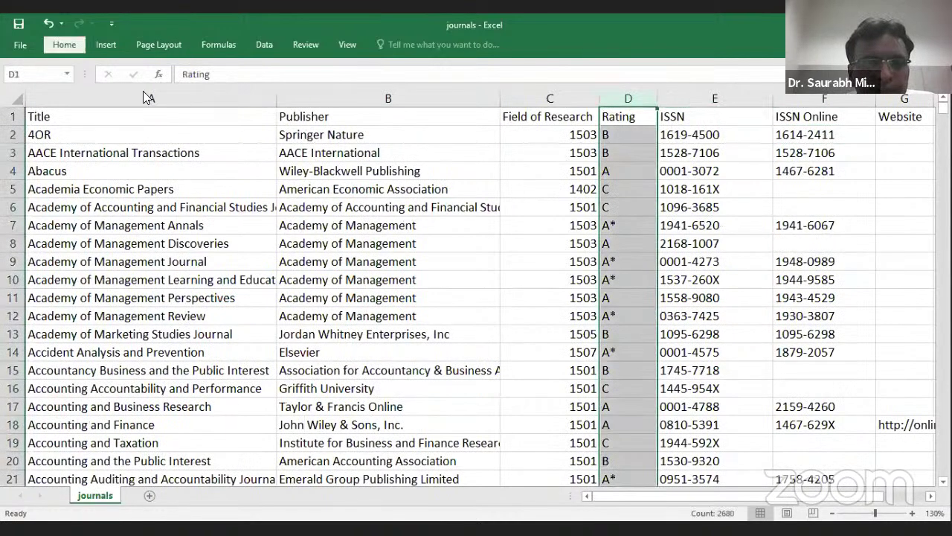
{"action": "left_click", "coordinate": [64, 45]}
{"action": "left_click", "coordinate": [211, 90]}
{"action": "left_click", "coordinate": [280, 90]}
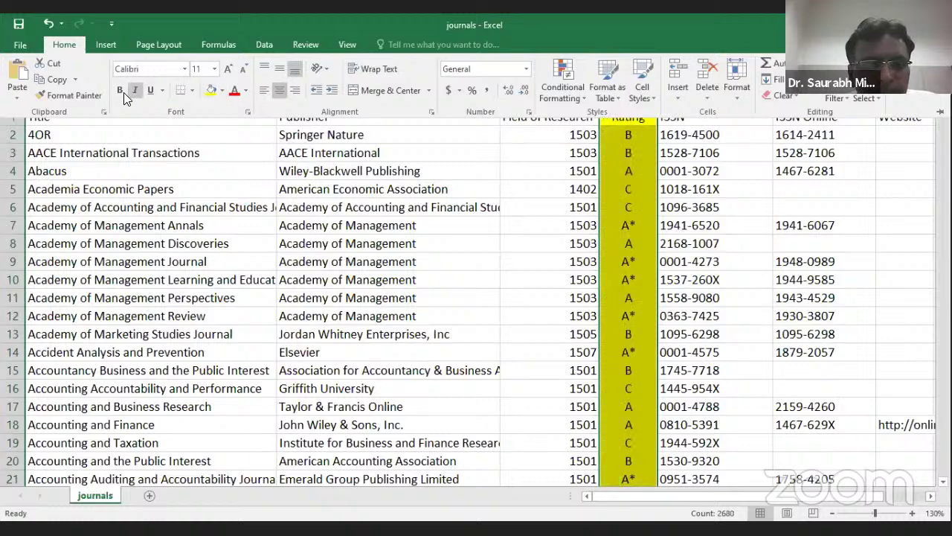
{"action": "left_click", "coordinate": [122, 90]}
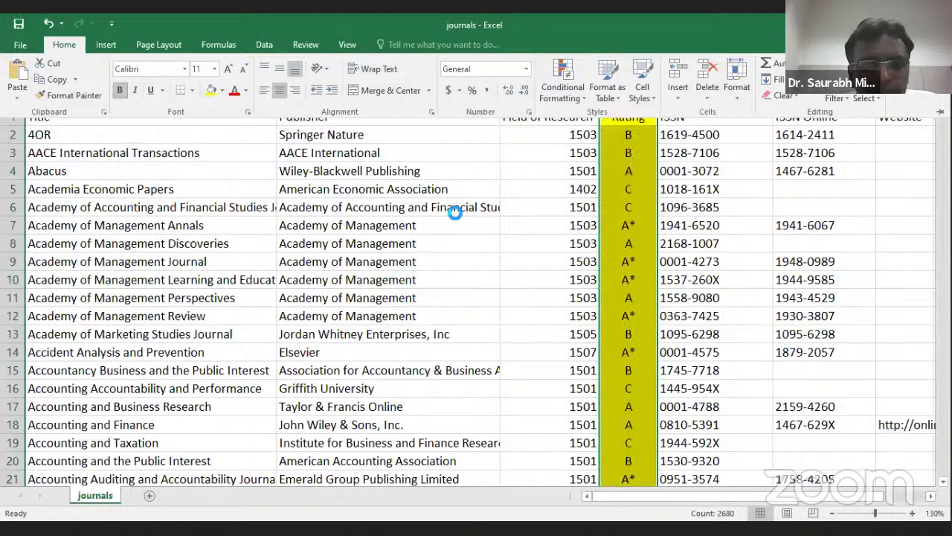
{"action": "left_click", "coordinate": [162, 119]}
{"action": "left_click", "coordinate": [155, 115]}
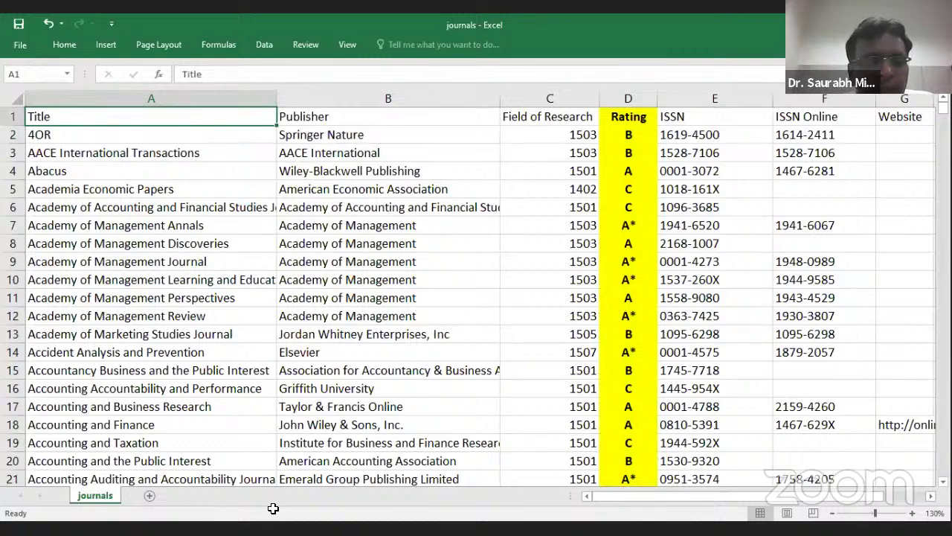
Search the sheet for "marketing" using Find.
{"action": "left_click", "coordinate": [117, 291]}
{"action": "key", "text": "ctrl+f"}
{"action": "type", "text": "ma"}
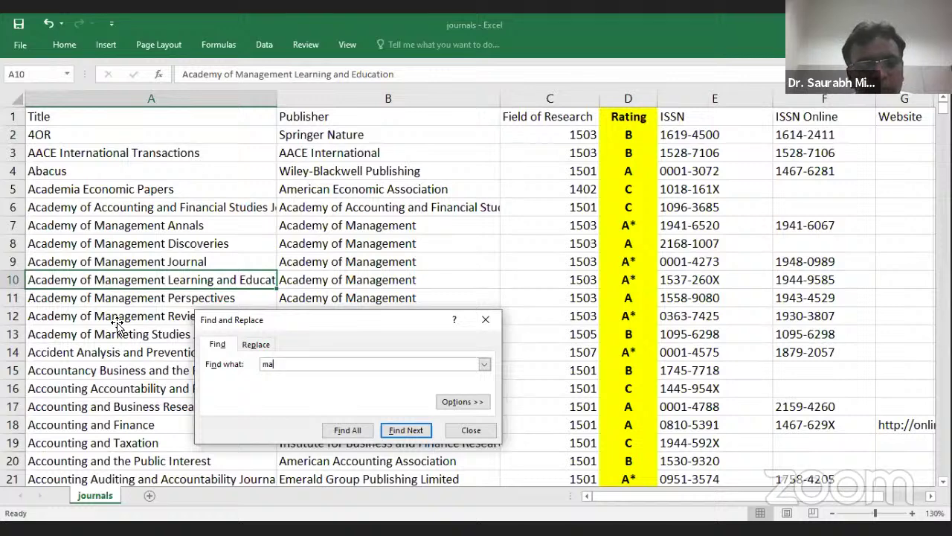
{"action": "type", "text": "krketing"}
{"action": "key", "text": "Return"}
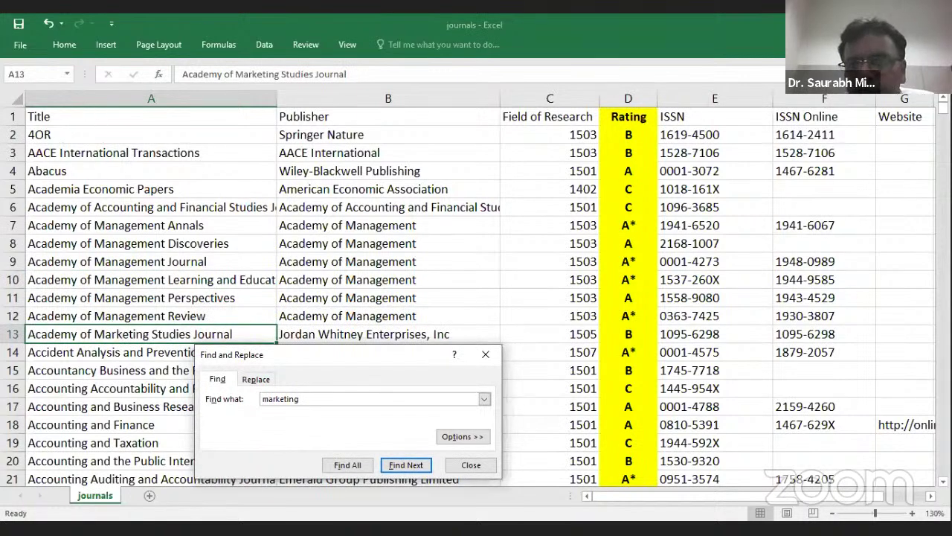
Add filters to the header row and filter the Title column to journals with marketing in their title.
{"action": "key", "text": "ctrl+F1"}
{"action": "key", "text": "ctrl+Home"}
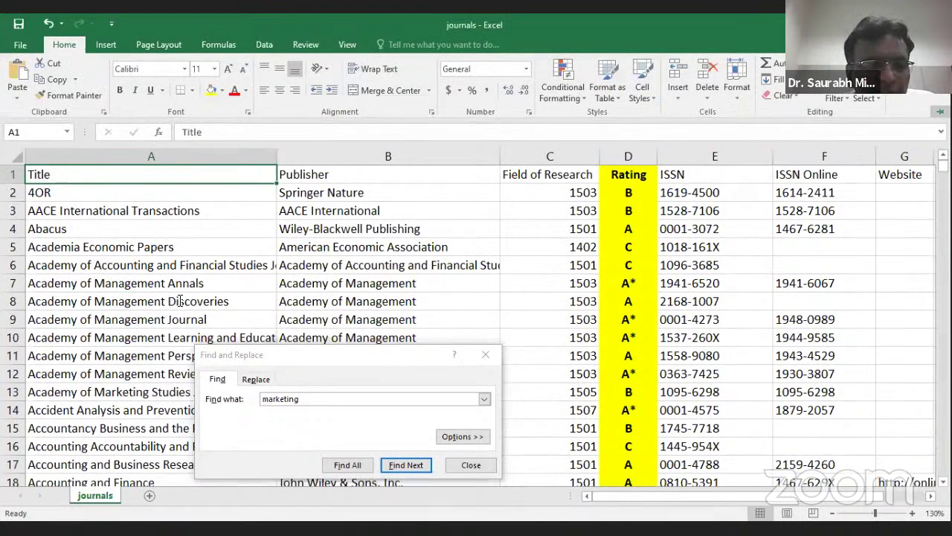
{"action": "key", "text": "ctrl+shift+l"}
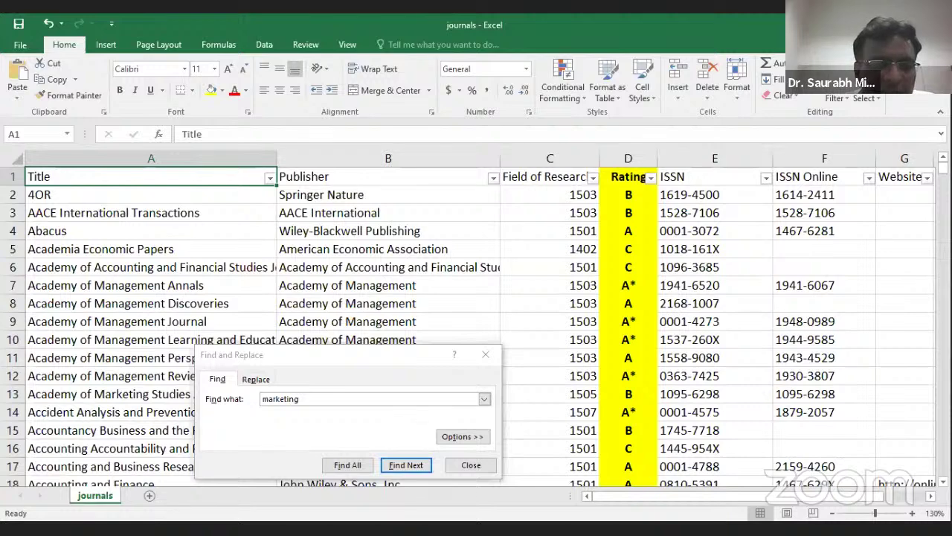
{"action": "key", "text": "alt+Down"}
{"action": "type", "text": "mark"}
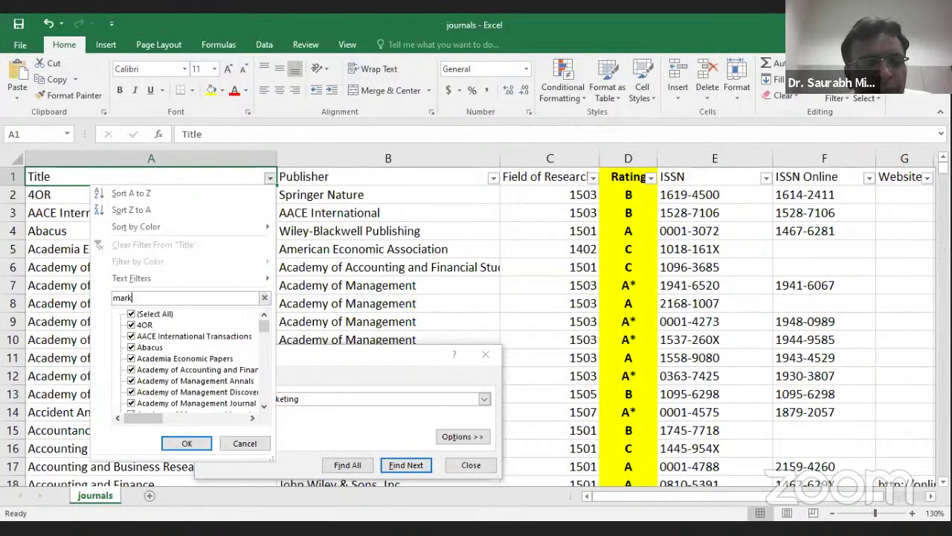
{"action": "key", "text": "Return"}
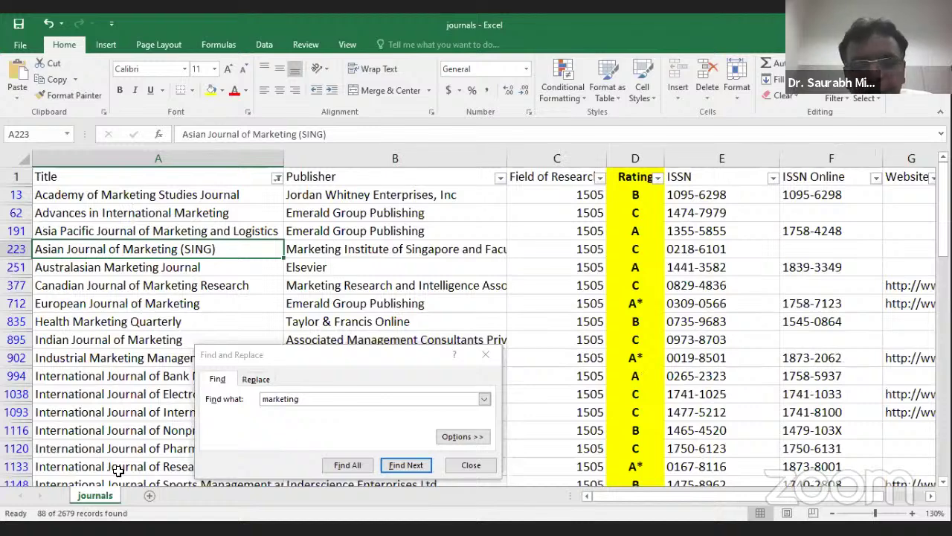
Select all the filtered journal titles and look through the marketing journals and their ratings.
{"action": "left_click_drag", "start_coordinate": [111, 194], "coordinate": [112, 230]}
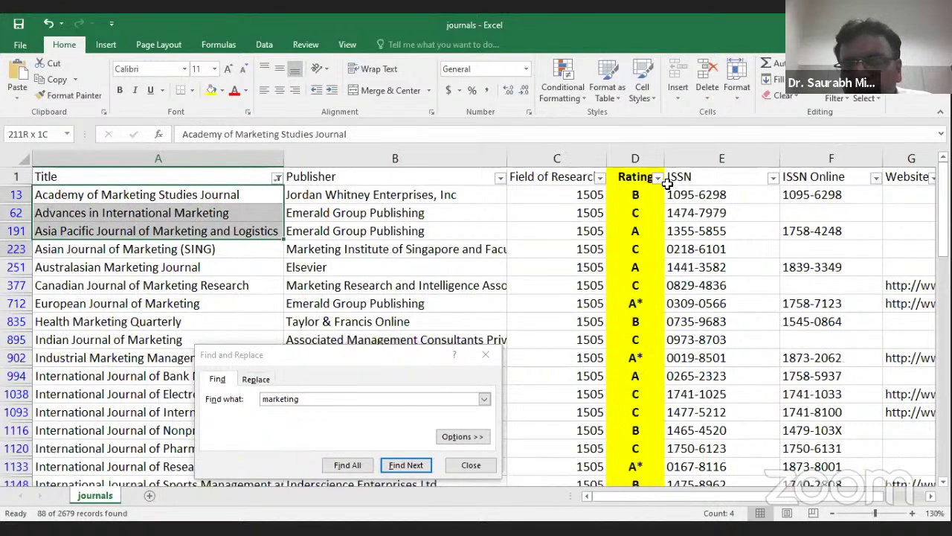
{"action": "key", "text": "ctrl+shift+Down"}
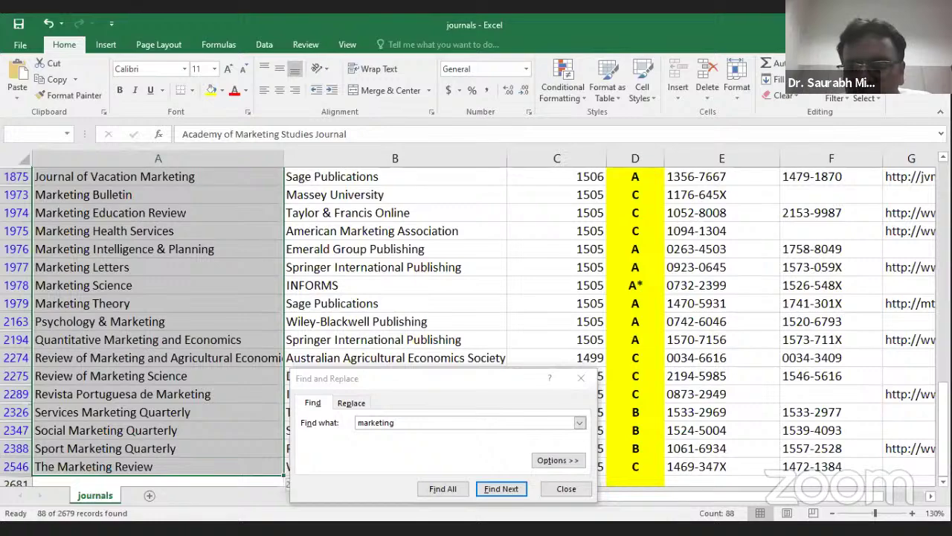
{"action": "scroll", "coordinate": [655, 185], "scroll_direction": "up", "scroll_amount": 8}
{"action": "scroll", "coordinate": [659, 187], "scroll_direction": "up", "scroll_amount": 3}
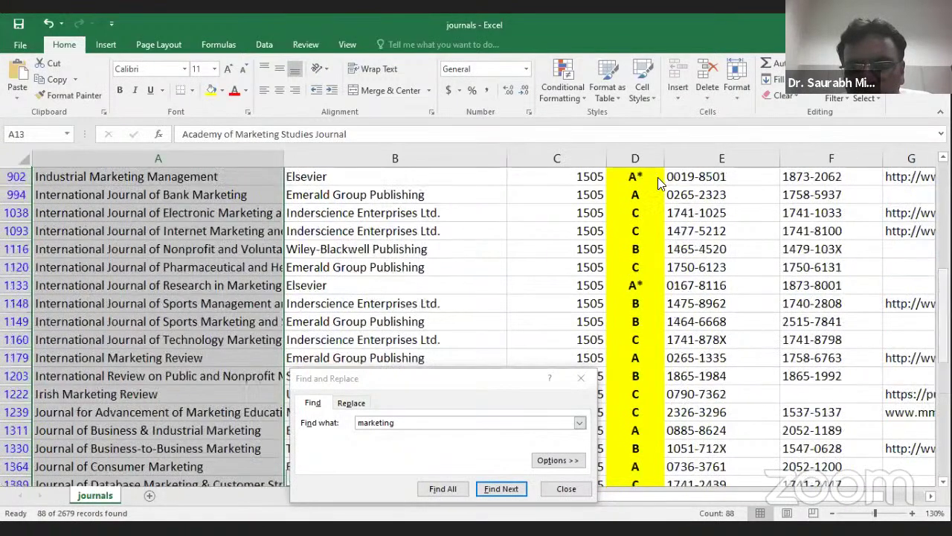
{"action": "scroll", "coordinate": [519, 322], "scroll_direction": "up", "scroll_amount": 4}
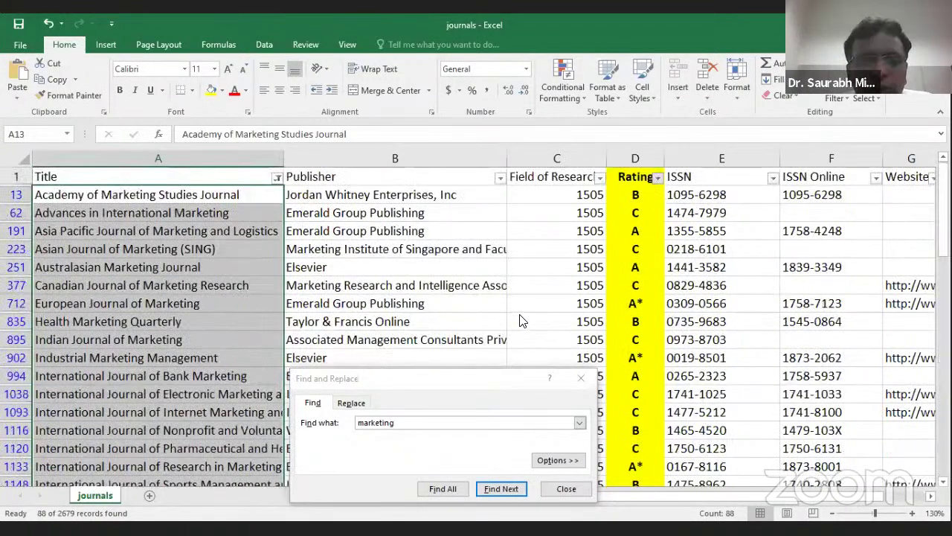
Filter the Rating column to show only journals rated C.
{"action": "key", "text": "alt+Down"}
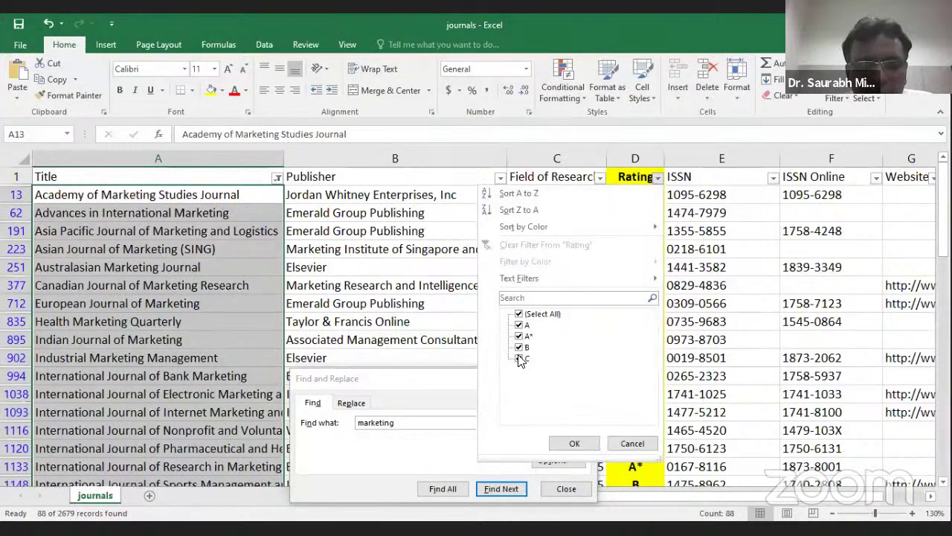
{"action": "key", "text": "space"}
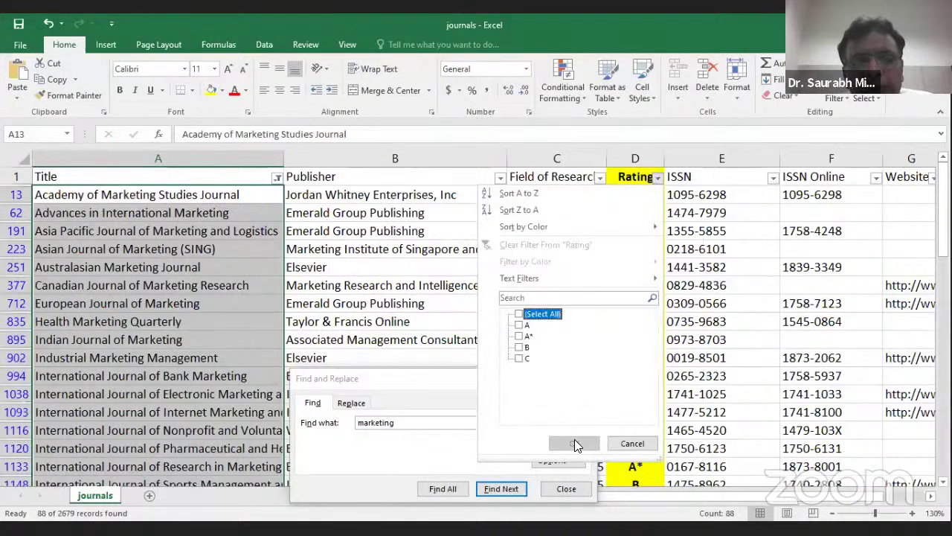
{"action": "key", "text": "Down"}
{"action": "key", "text": "Down"}
{"action": "key", "text": "Down"}
{"action": "key", "text": "Down"}
{"action": "key", "text": "space"}
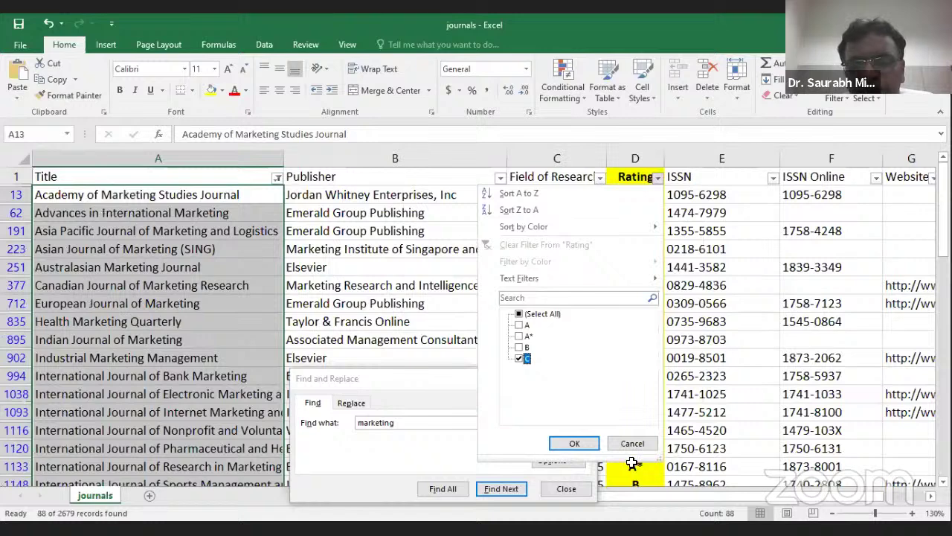
{"action": "left_click", "coordinate": [574, 443]}
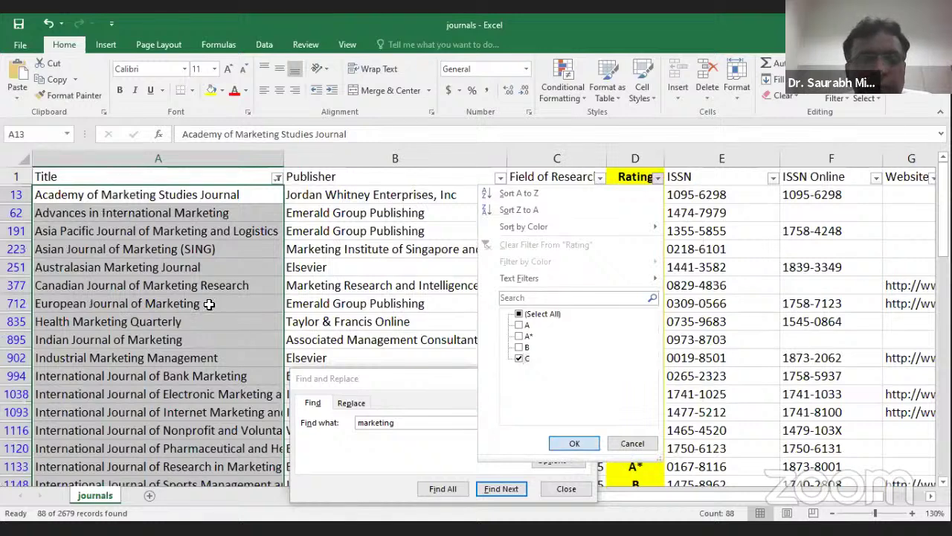
Apply the C rating filter and look through the C-rated marketing journals and their publishers.
{"action": "key", "text": "Return"}
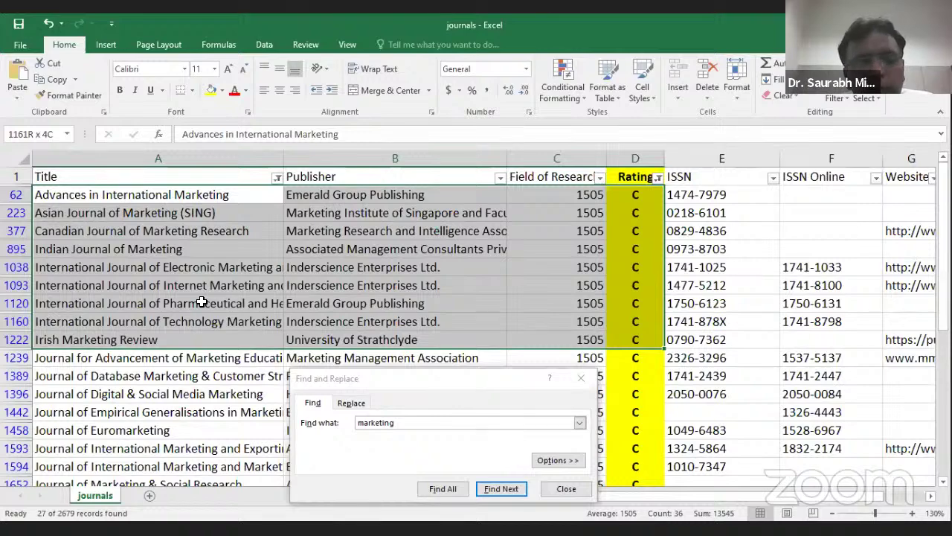
{"action": "scroll", "coordinate": [202, 301], "scroll_direction": "down", "scroll_amount": 2}
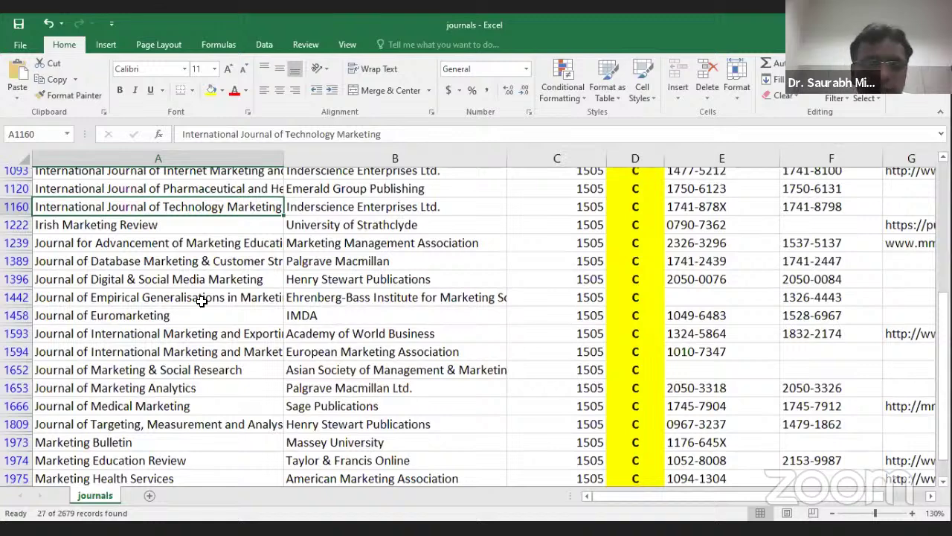
{"action": "scroll", "coordinate": [202, 301], "scroll_direction": "down", "scroll_amount": 2}
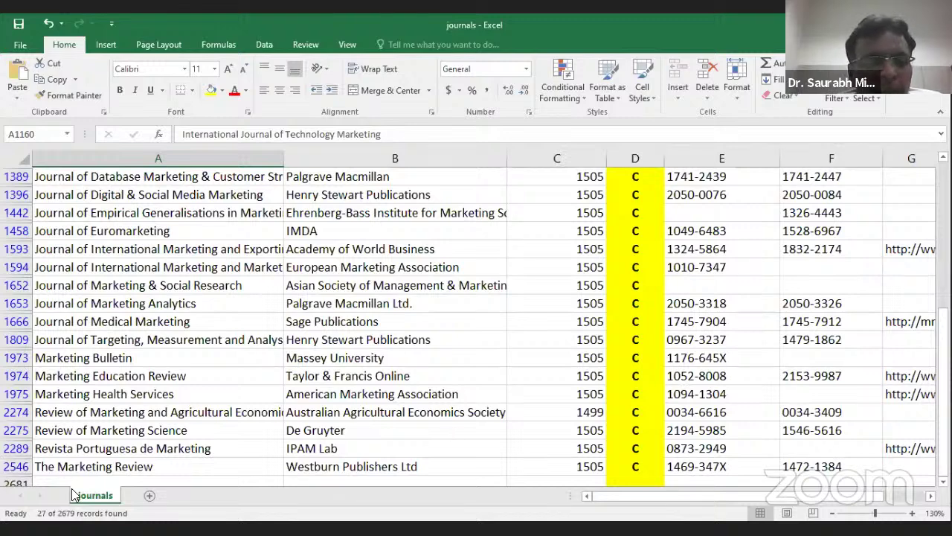
{"action": "left_click_drag", "start_coordinate": [266, 466], "coordinate": [417, 466]}
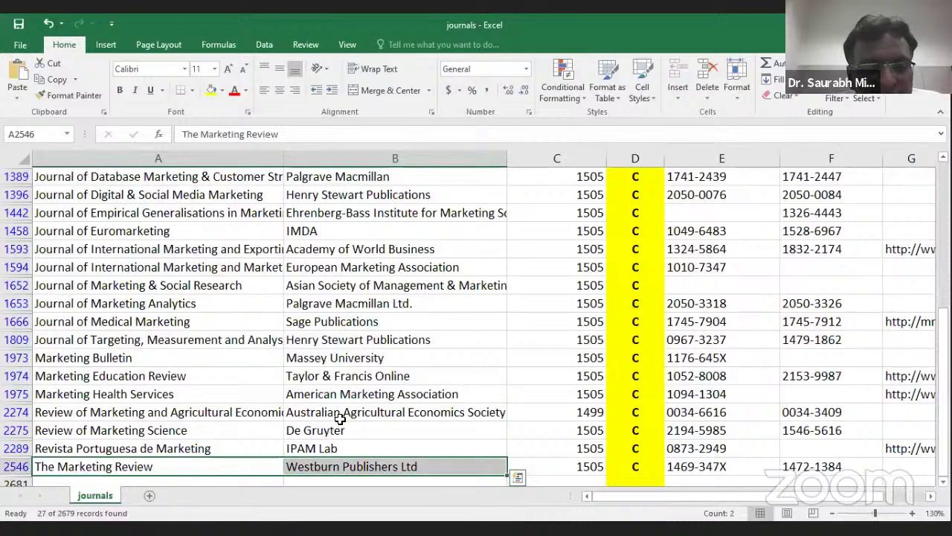
{"action": "scroll", "coordinate": [159, 412], "scroll_direction": "up", "scroll_amount": 2}
{"action": "left_click_drag", "start_coordinate": [290, 395], "coordinate": [162, 399]}
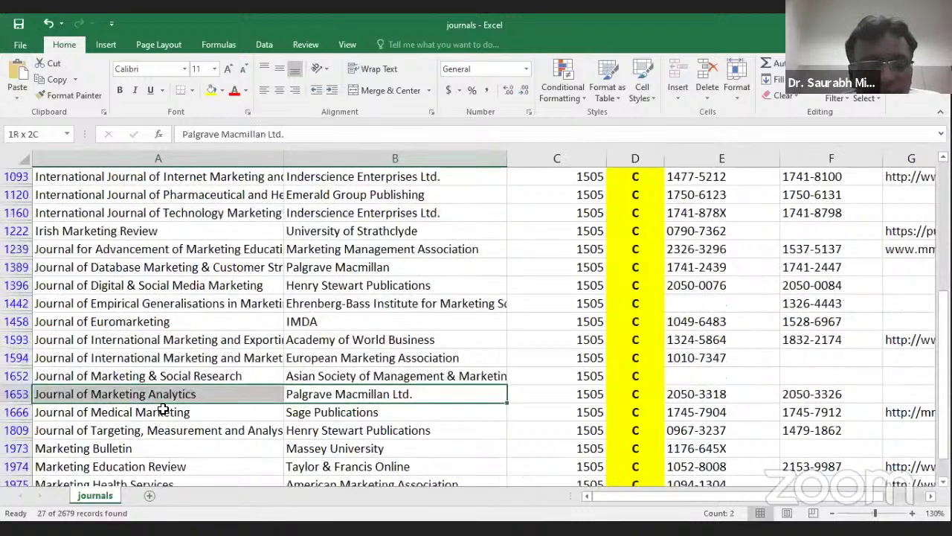
{"action": "left_click_drag", "start_coordinate": [290, 412], "coordinate": [277, 412]}
{"action": "key", "text": "Page_Up"}
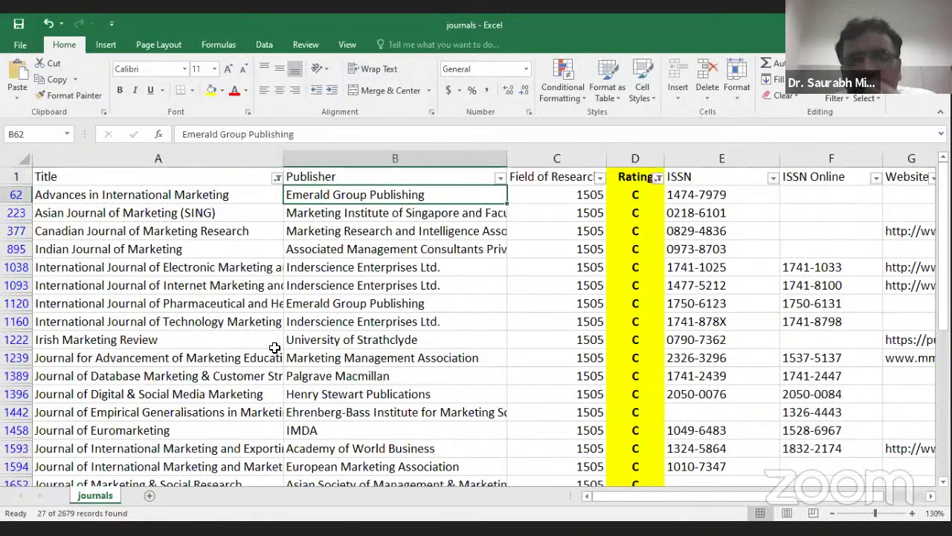
{"action": "key", "text": "shift+Left"}
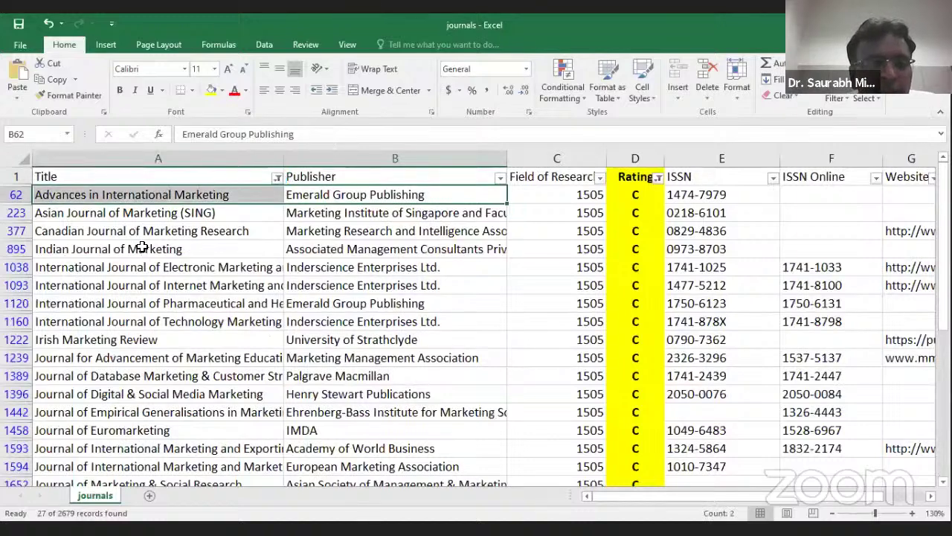
Clear the marketing filter from the Title column and filter the titles by "economics", keeping the C rating filter.
{"action": "left_click", "coordinate": [277, 177]}
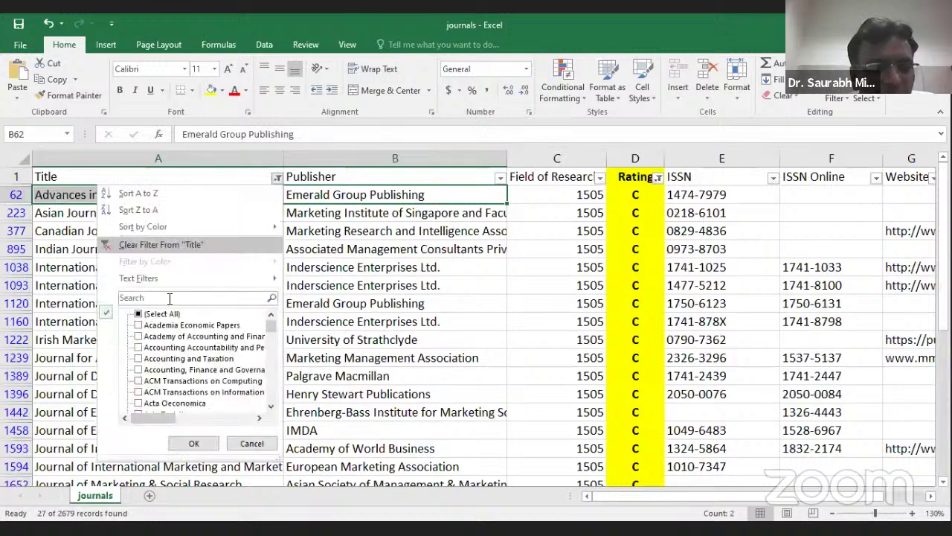
{"action": "left_click", "coordinate": [161, 244]}
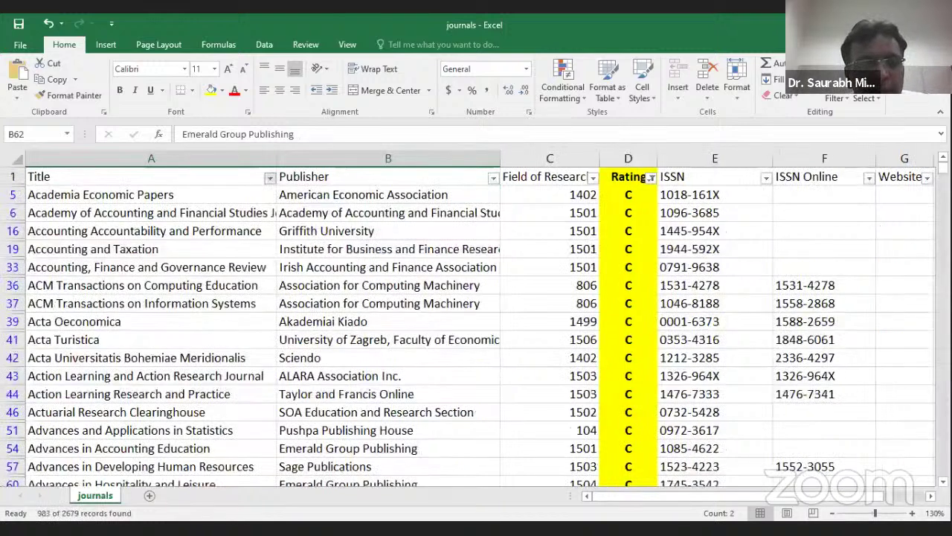
{"action": "left_click", "coordinate": [270, 177]}
{"action": "type", "text": "eco"}
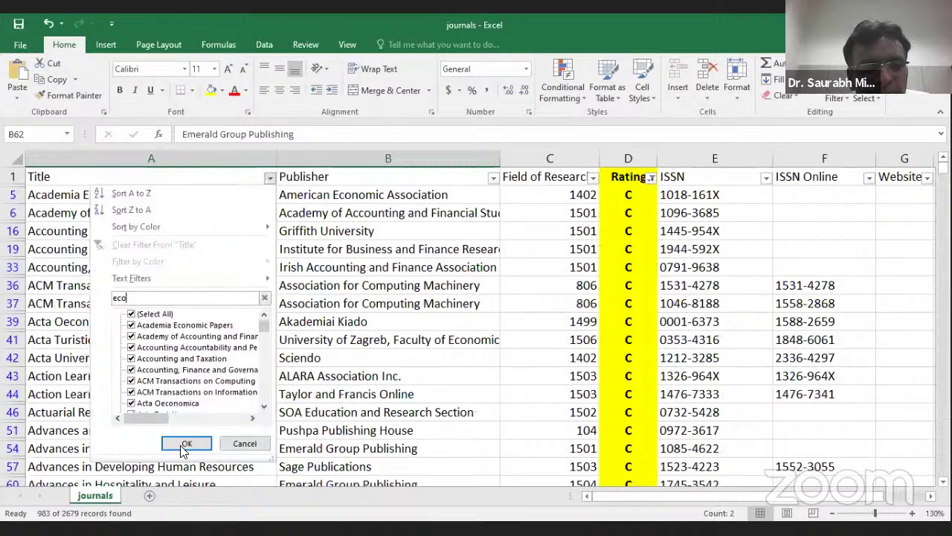
{"action": "type", "text": "nomics"}
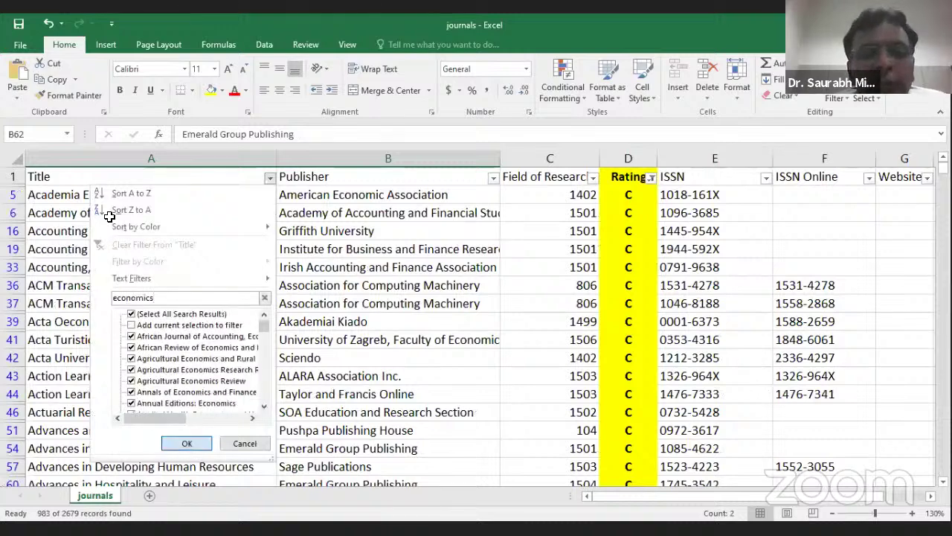
{"action": "key", "text": "Return"}
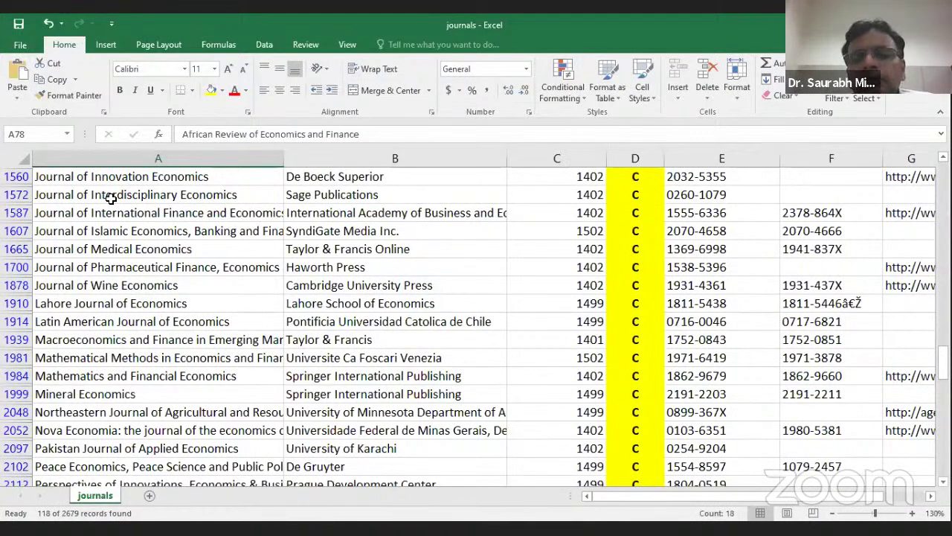
{"action": "left_click", "coordinate": [652, 177]}
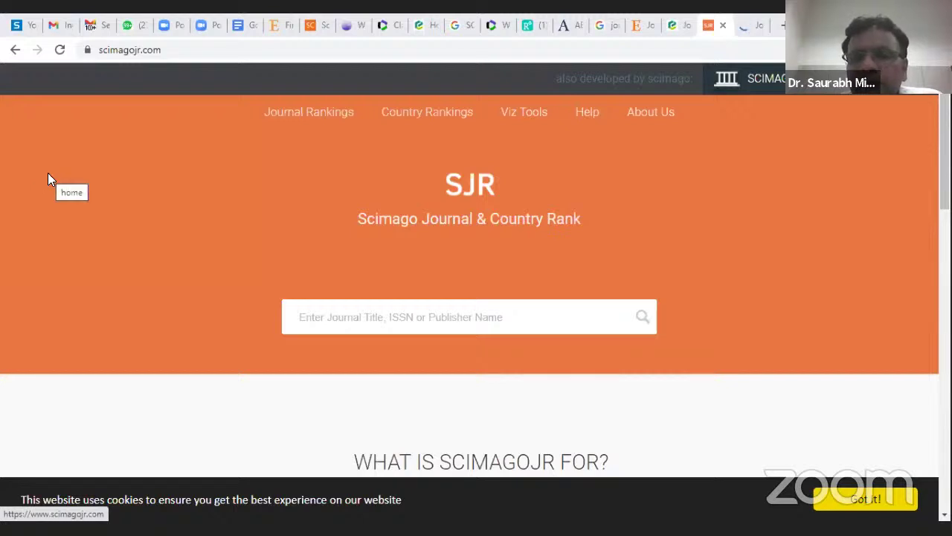
Switch to the Scimago Journal & Country Rank site in the browser, look over its homepage and search for "technoethics".
{"action": "scroll", "coordinate": [48, 179], "scroll_direction": "down", "scroll_amount": 15}
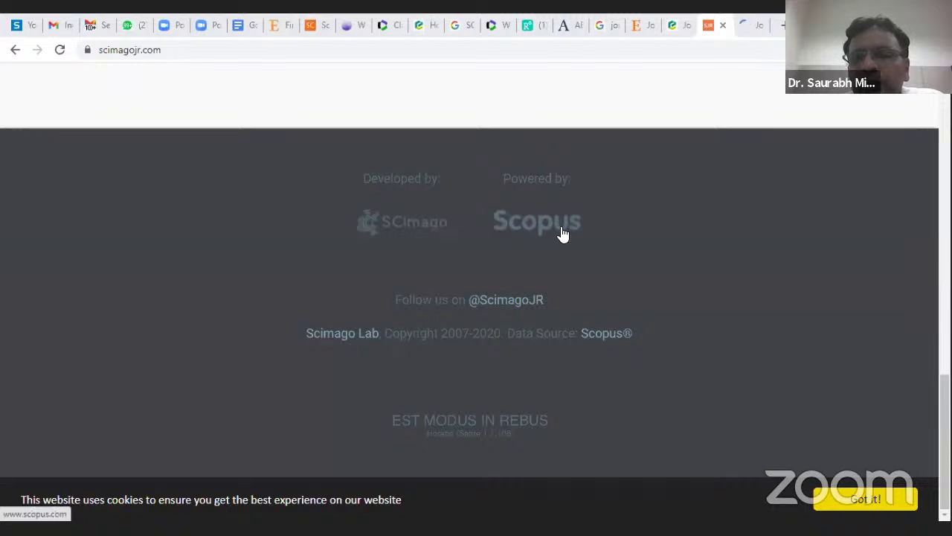
{"action": "scroll", "coordinate": [57, 213], "scroll_direction": "up", "scroll_amount": 6}
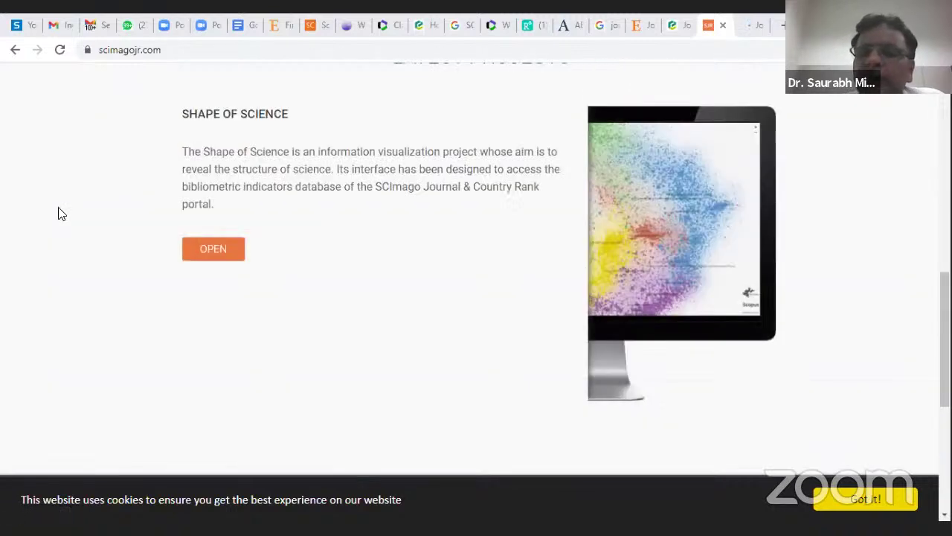
{"action": "scroll", "coordinate": [72, 207], "scroll_direction": "up", "scroll_amount": 8}
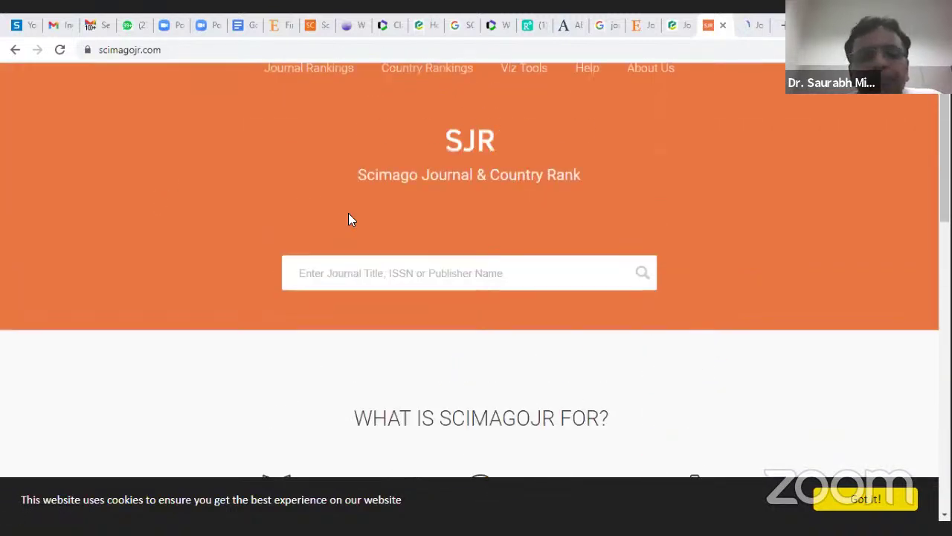
{"action": "scroll", "coordinate": [352, 174], "scroll_direction": "down", "scroll_amount": 4}
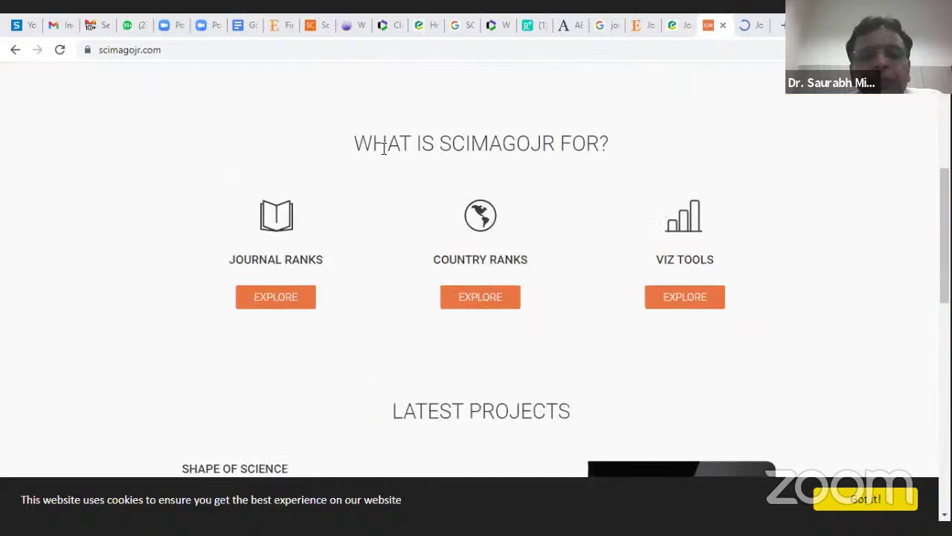
{"action": "scroll", "coordinate": [384, 147], "scroll_direction": "up", "scroll_amount": 2}
{"action": "left_click", "coordinate": [395, 132]}
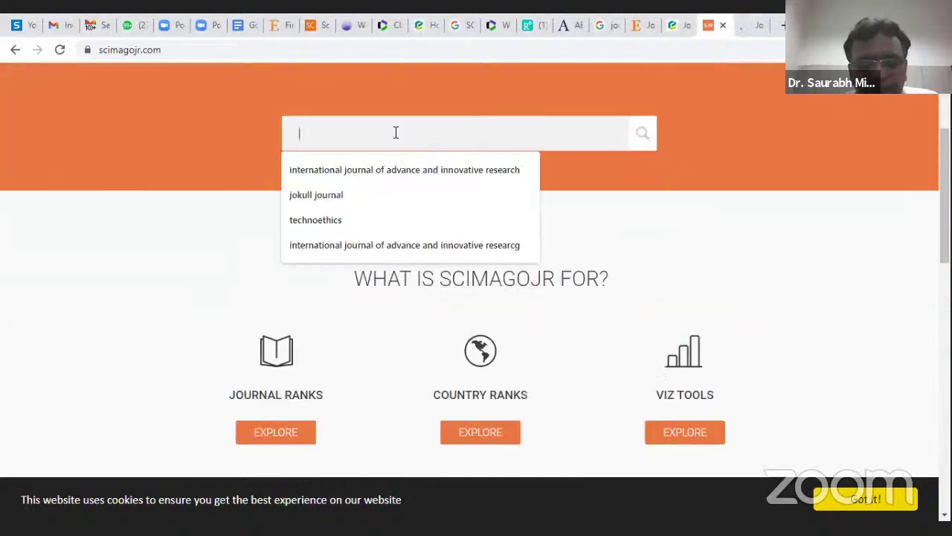
{"action": "key", "text": "Down"}
{"action": "key", "text": "Down"}
{"action": "key", "text": "Down"}
{"action": "key", "text": "Return"}
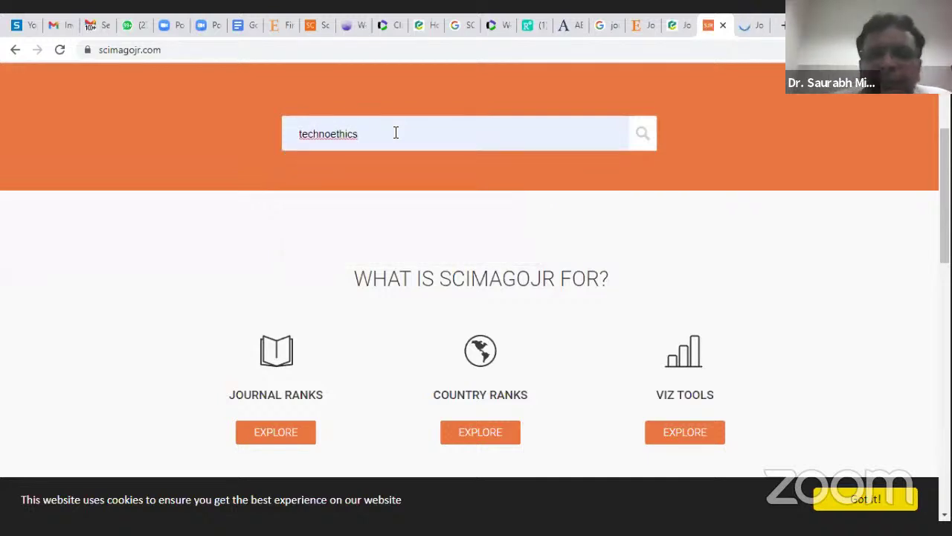
{"action": "left_click", "coordinate": [642, 136]}
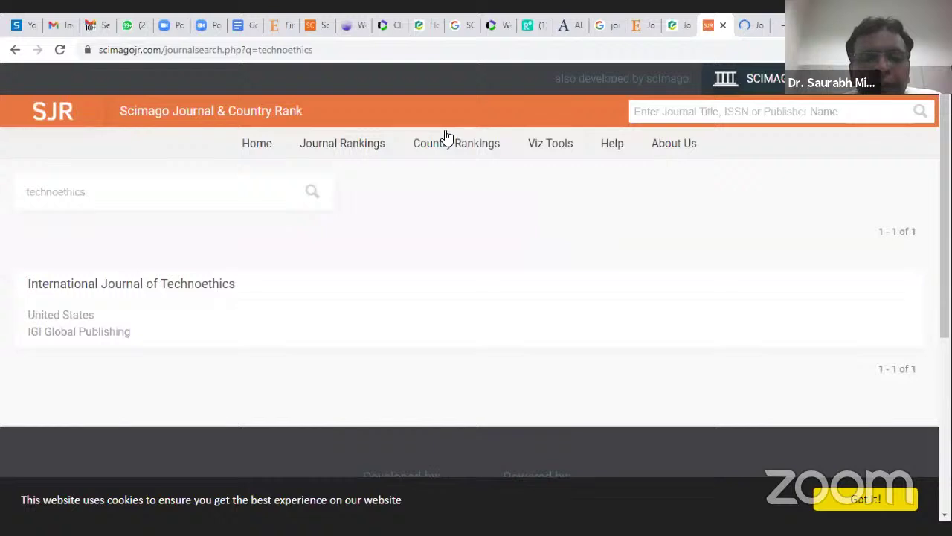
Open the International Journal of Technoethics and examine its subject area, publisher and h-index.
{"action": "left_click", "coordinate": [83, 298]}
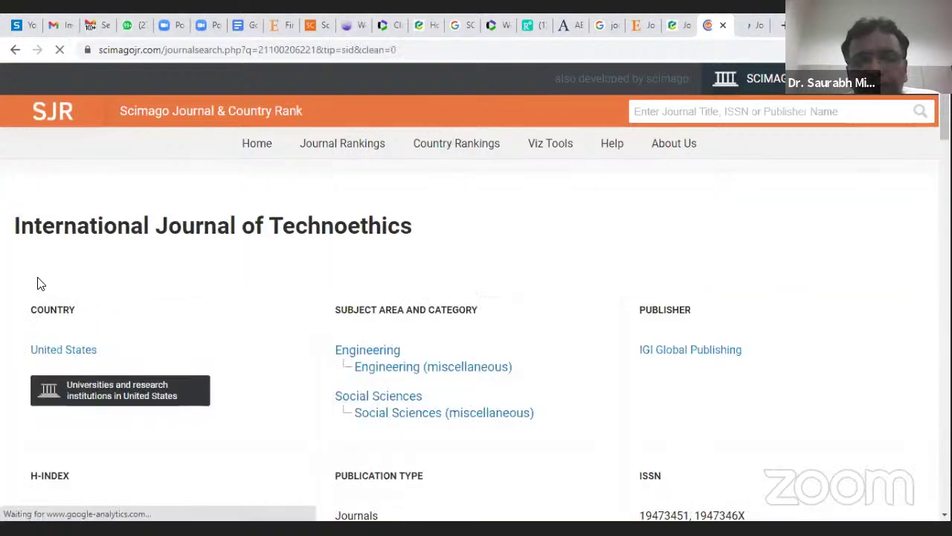
{"action": "scroll", "coordinate": [150, 242], "scroll_direction": "down", "scroll_amount": 2}
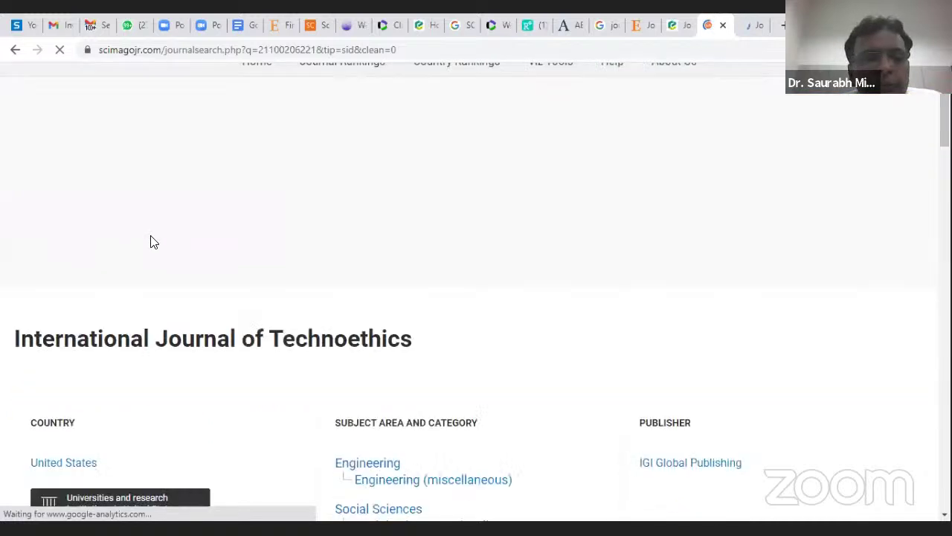
{"action": "scroll", "coordinate": [151, 241], "scroll_direction": "down", "scroll_amount": 2}
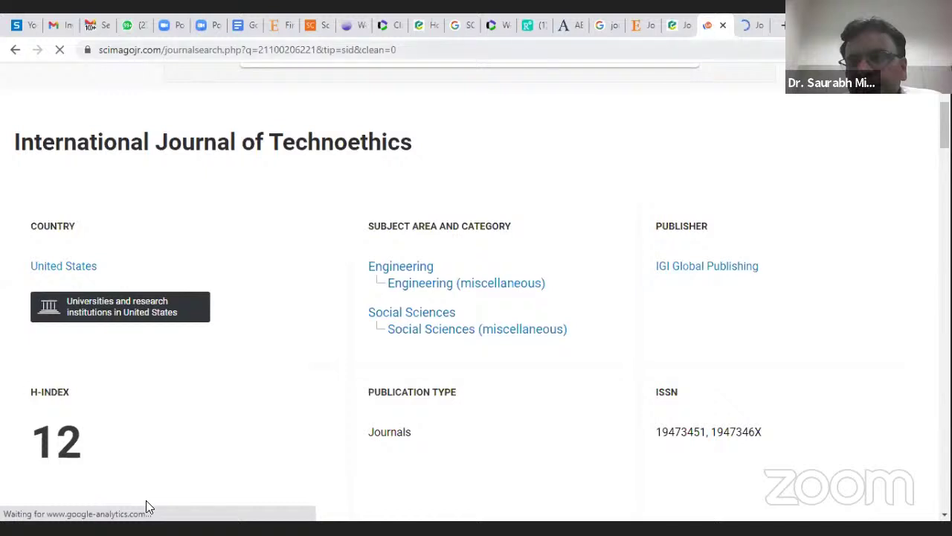
Search Google for "google scholar" in a new browser tab and open the Google Scholar site.
{"action": "left_click", "coordinate": [781, 26]}
{"action": "type", "text": "googl"}
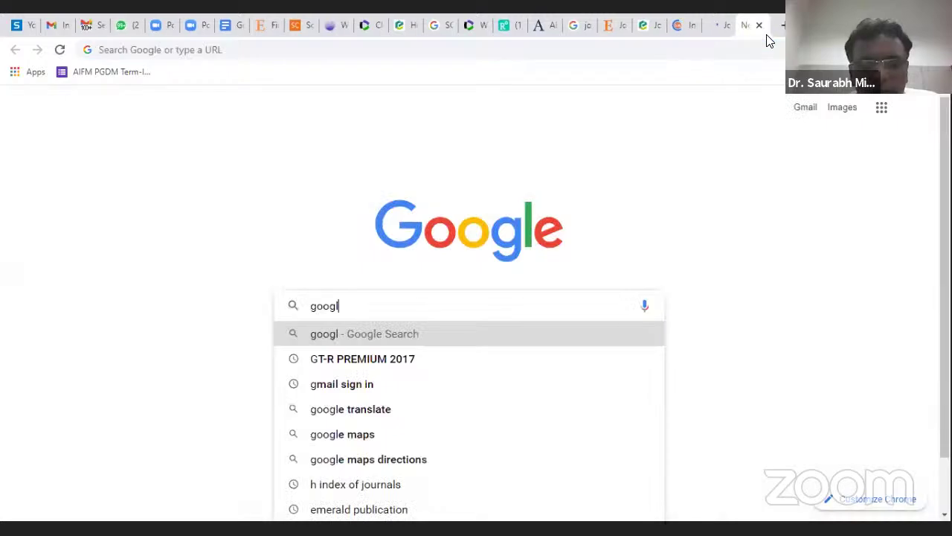
{"action": "type", "text": "e scholar"}
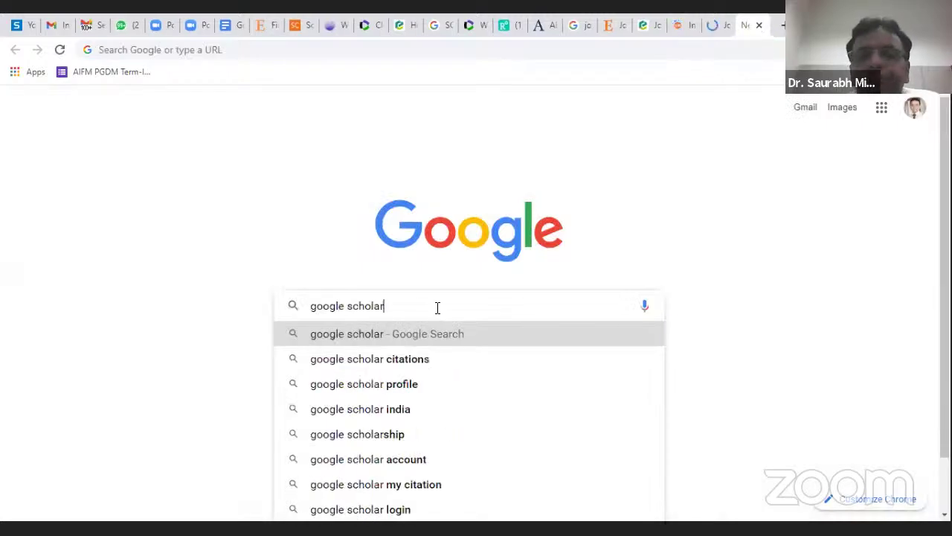
{"action": "key", "text": "Return"}
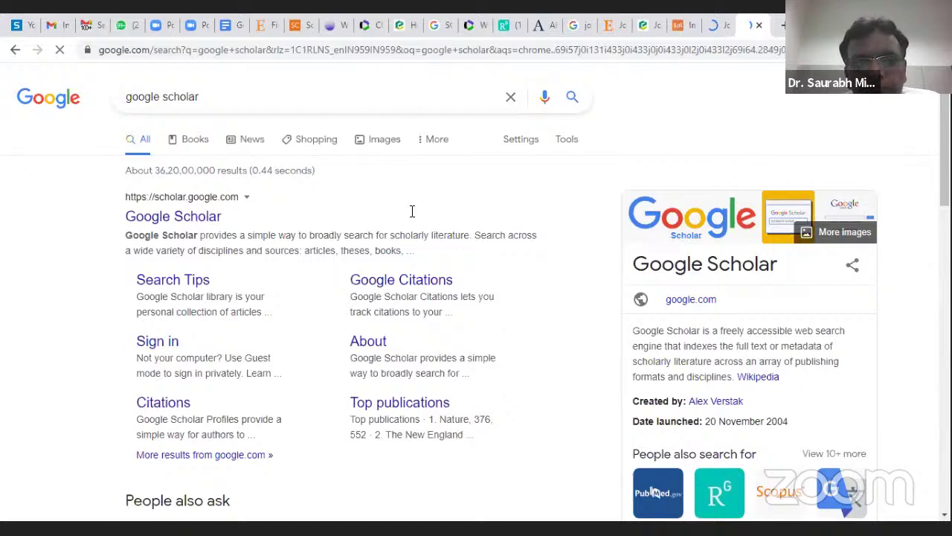
Search Google Scholar for the author's full name using the matching suggestion.
{"action": "type", "text": "viaks"}
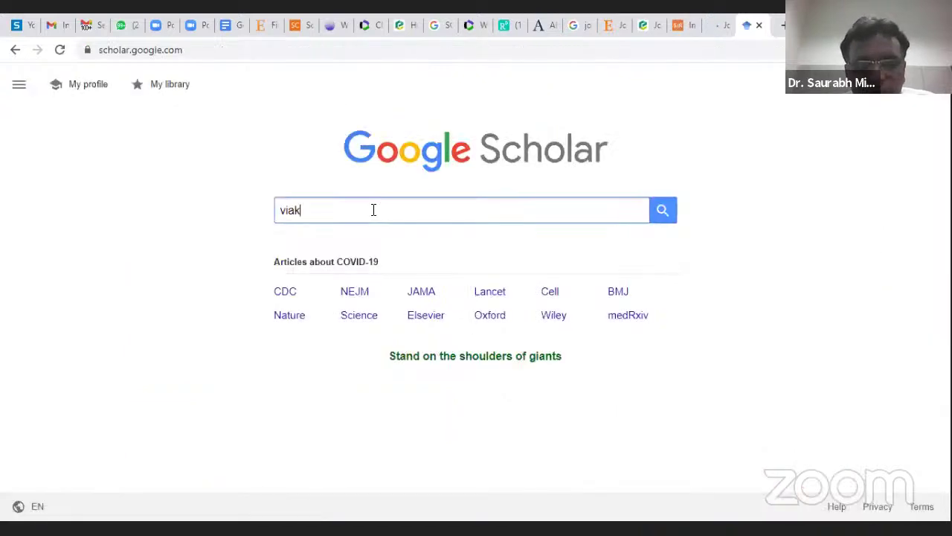
{"action": "key", "text": "BackSpace"}
{"action": "key", "text": "BackSpace"}
{"action": "key", "text": "BackSpace"}
{"action": "type", "text": "kas ku"}
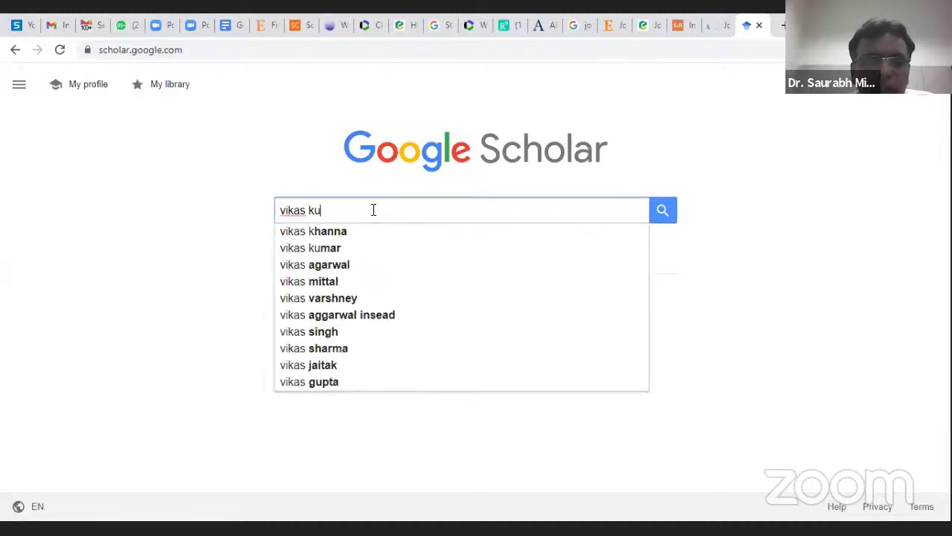
{"action": "left_click", "coordinate": [335, 248]}
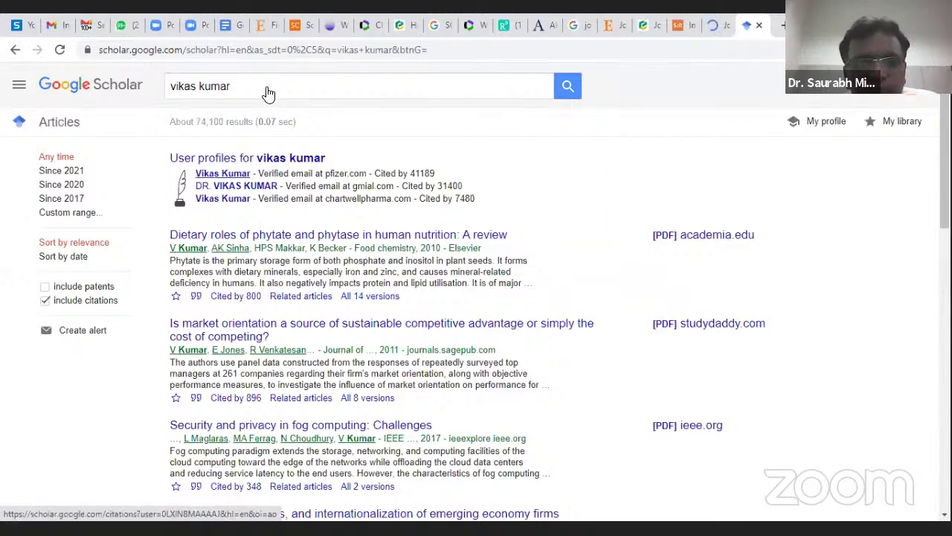
Open the author's Google Scholar profile and examine the total citations, h-index and list of cited articles.
{"action": "left_click", "coordinate": [291, 159]}
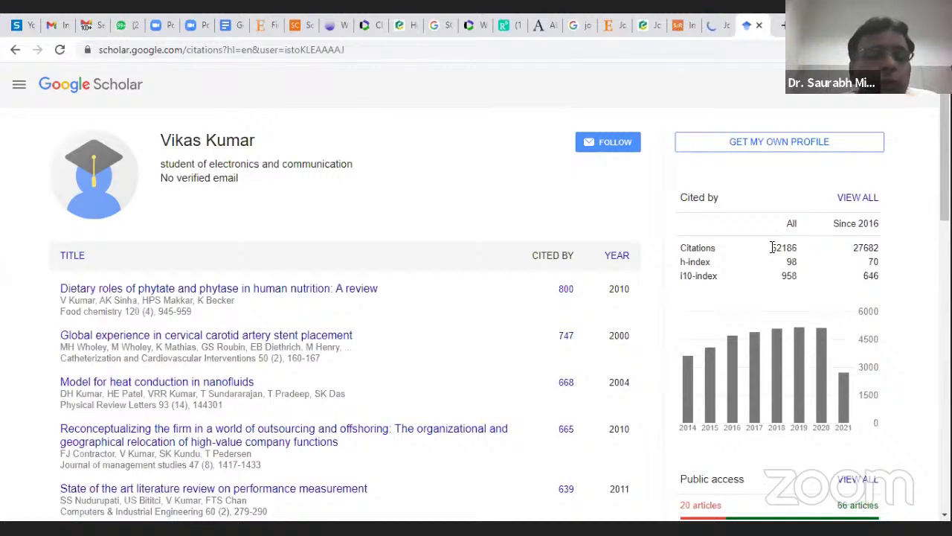
{"action": "left_click_drag", "start_coordinate": [773, 247], "coordinate": [828, 248]}
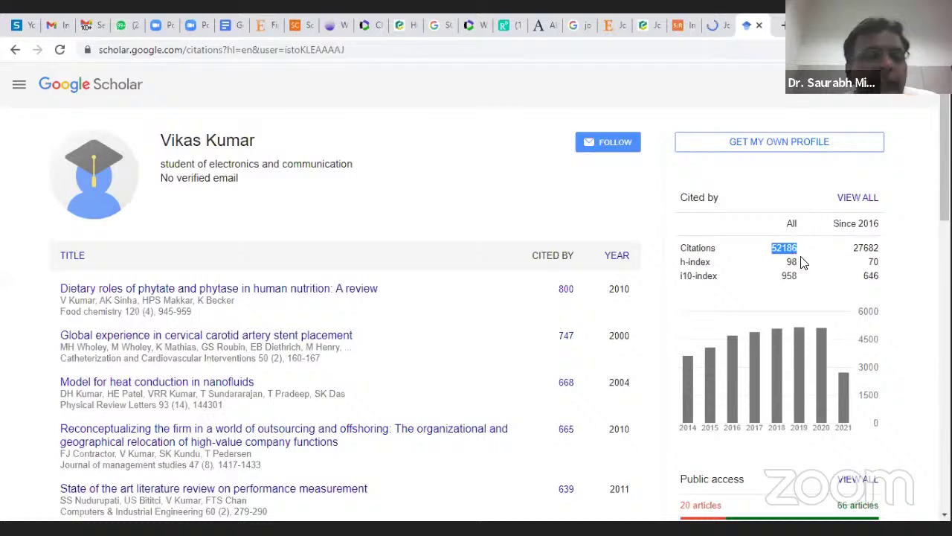
{"action": "double_click", "coordinate": [803, 262]}
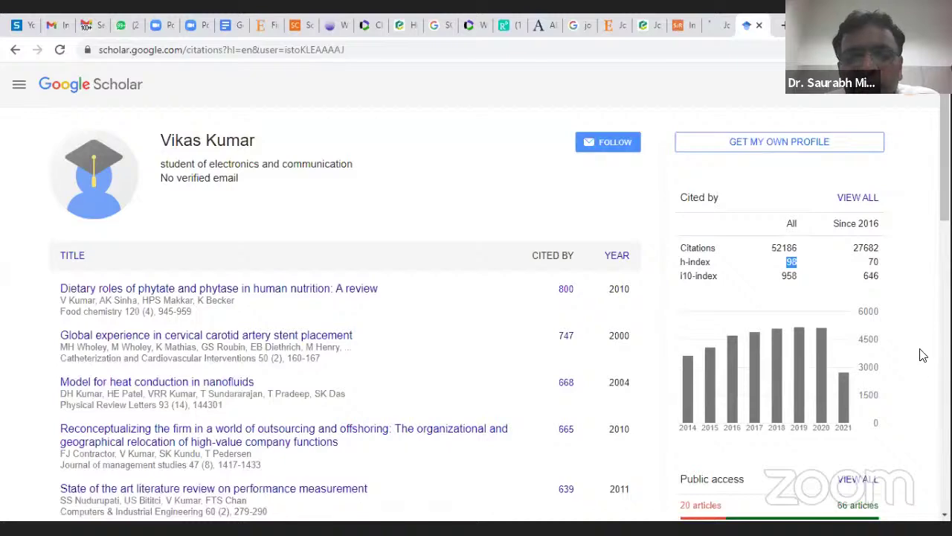
{"action": "left_click_drag", "start_coordinate": [788, 503], "coordinate": [297, 245]}
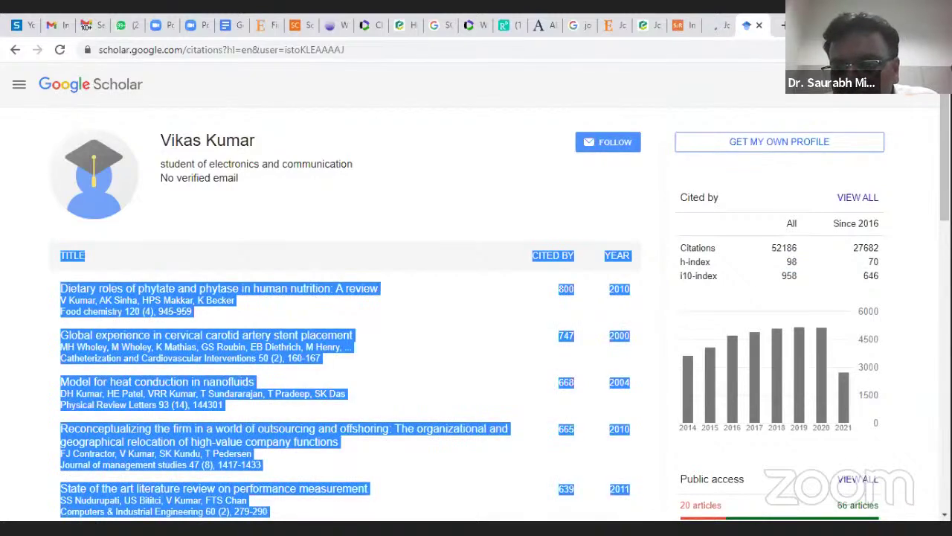
{"action": "scroll", "coordinate": [476, 290], "scroll_direction": "down", "scroll_amount": 8}
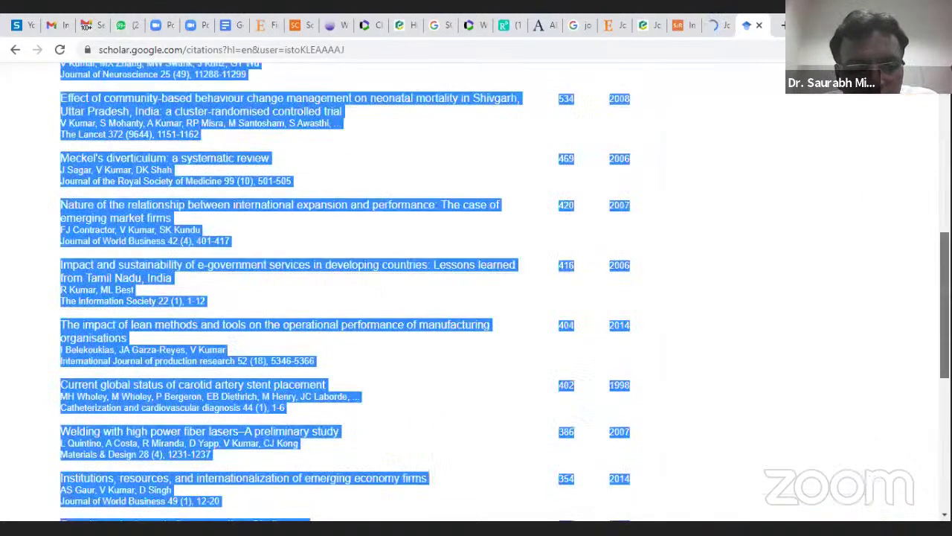
{"action": "scroll", "coordinate": [476, 290], "scroll_direction": "down", "scroll_amount": 4}
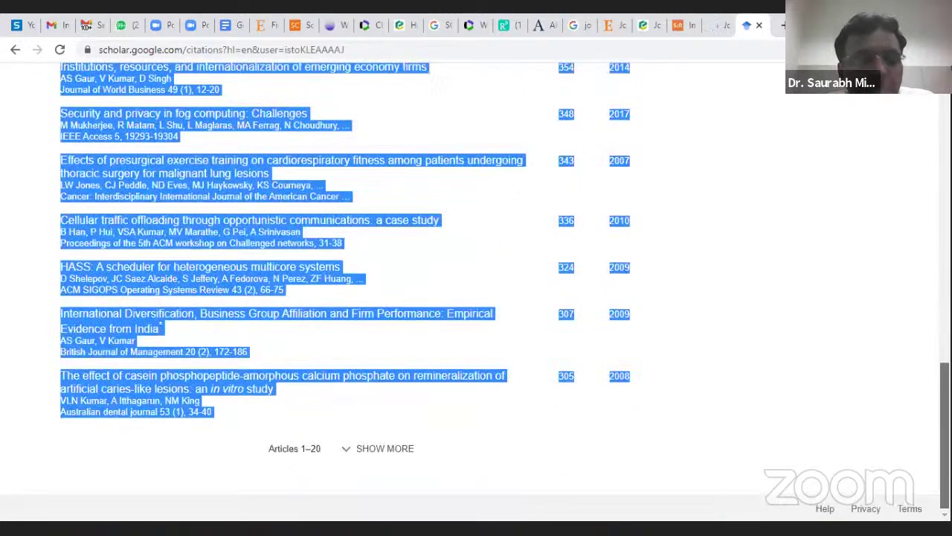
Load more articles in the author's profile and examine the extended list's titles, citation counts and publication years.
{"action": "scroll", "coordinate": [394, 489], "scroll_direction": "up", "scroll_amount": 1}
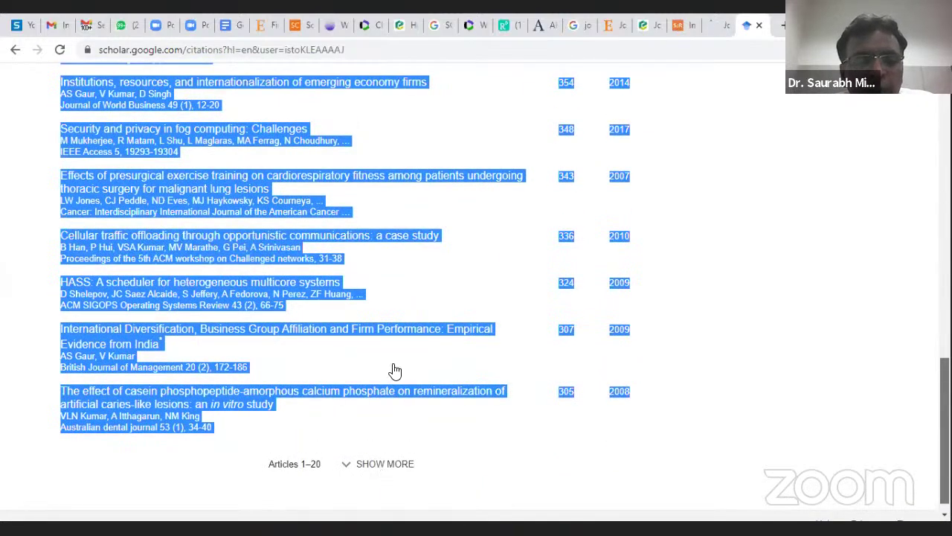
{"action": "scroll", "coordinate": [385, 357], "scroll_direction": "down", "scroll_amount": 1}
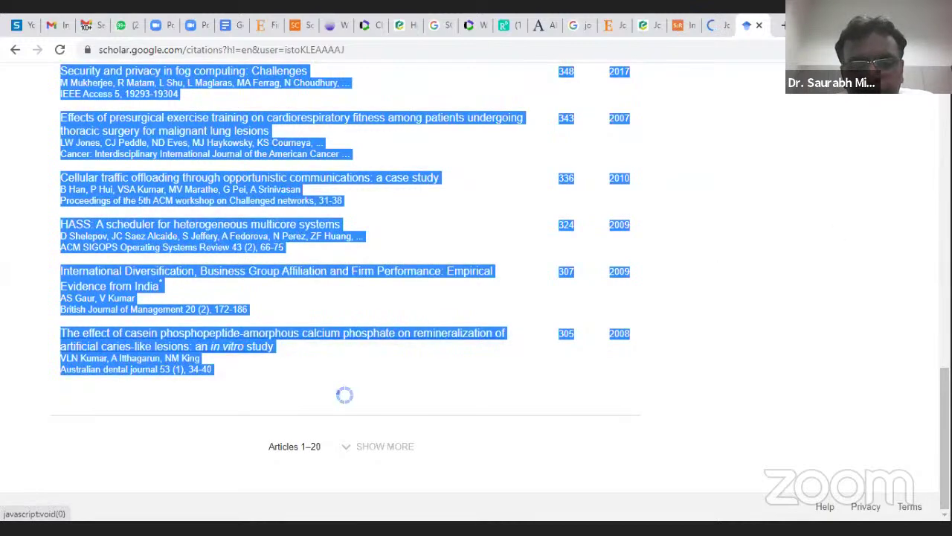
{"action": "scroll", "coordinate": [814, 315], "scroll_direction": "down", "scroll_amount": 3}
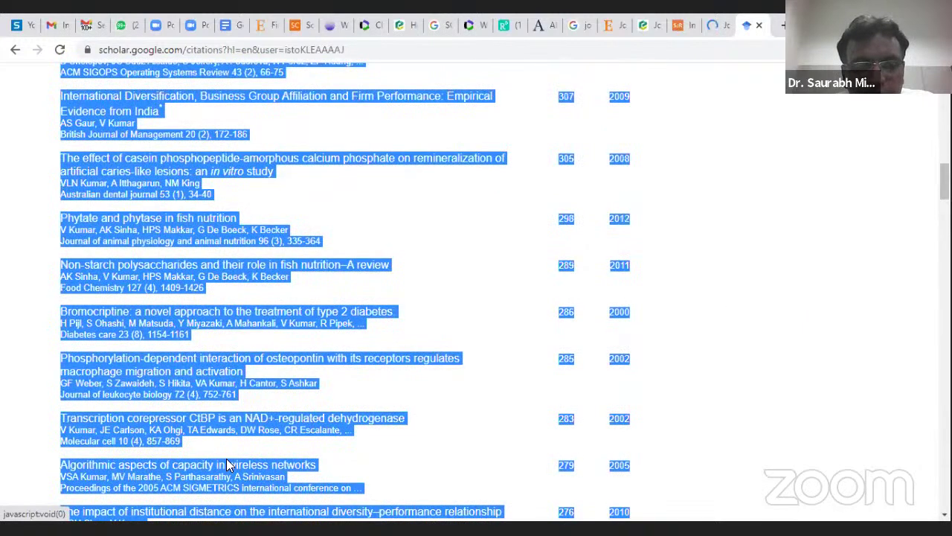
{"action": "scroll", "coordinate": [228, 463], "scroll_direction": "down", "scroll_amount": 3}
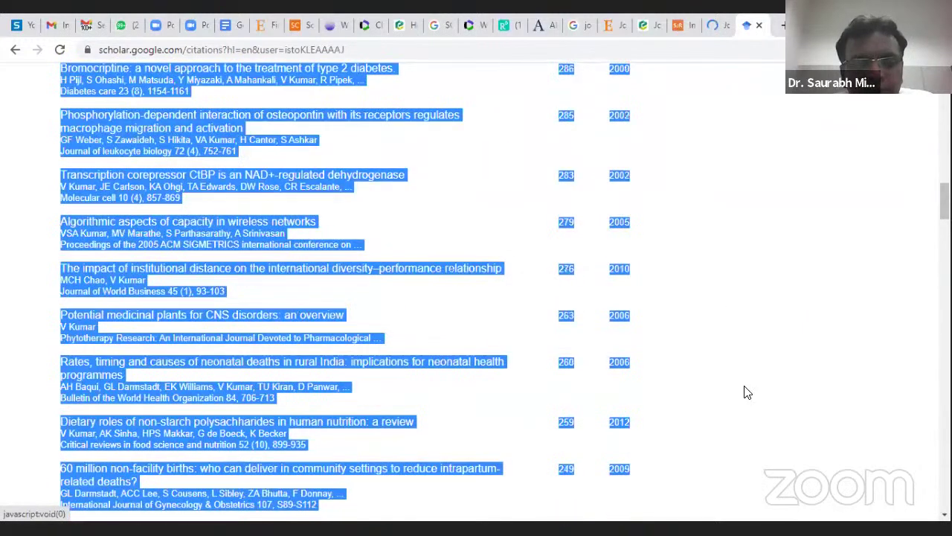
{"action": "key", "text": "End"}
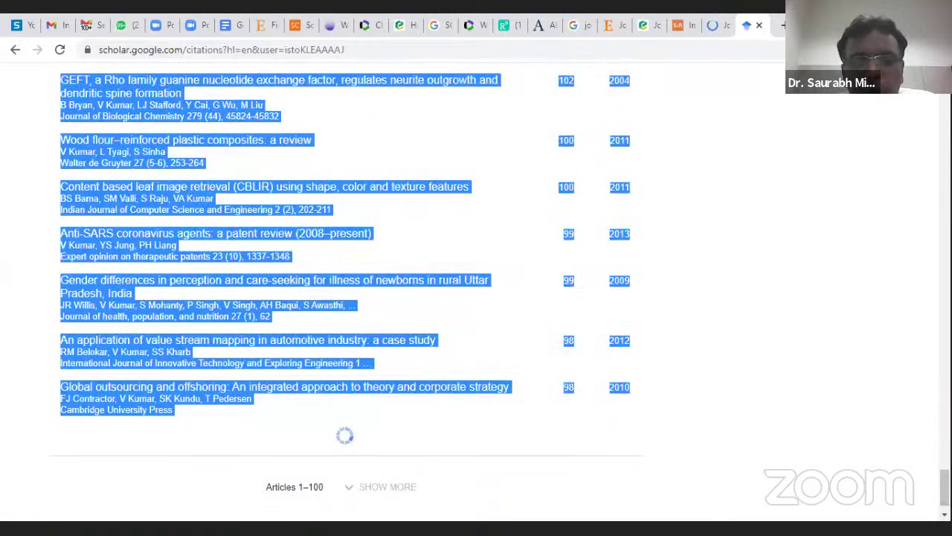
{"action": "left_click_drag", "start_coordinate": [944, 480], "coordinate": [944, 417]}
{"action": "scroll", "coordinate": [330, 178], "scroll_direction": "down", "scroll_amount": 3}
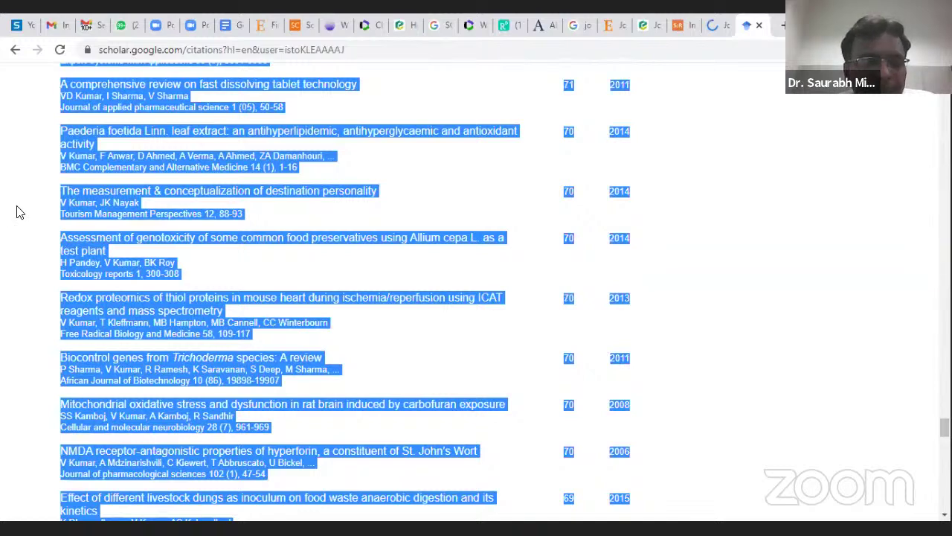
{"action": "scroll", "coordinate": [19, 213], "scroll_direction": "up", "scroll_amount": 20}
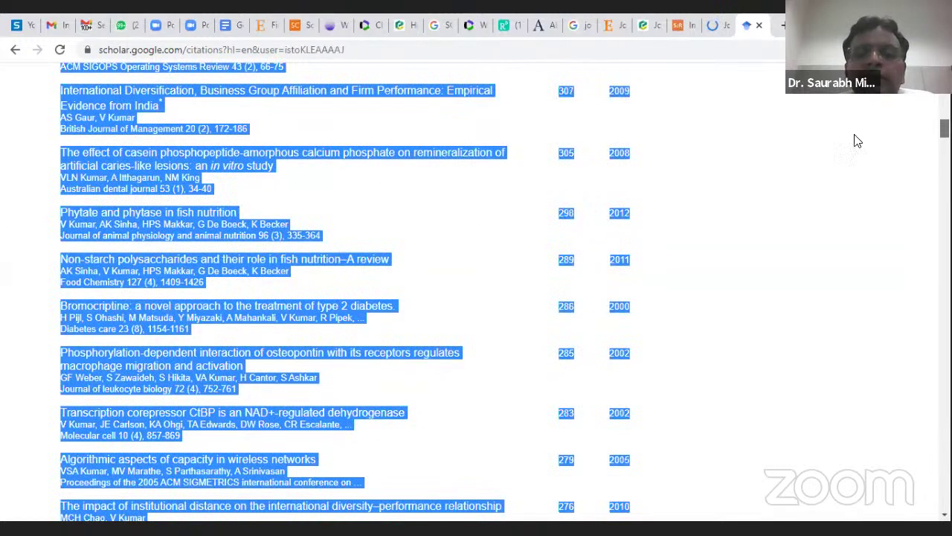
{"action": "scroll", "coordinate": [855, 140], "scroll_direction": "up", "scroll_amount": 4}
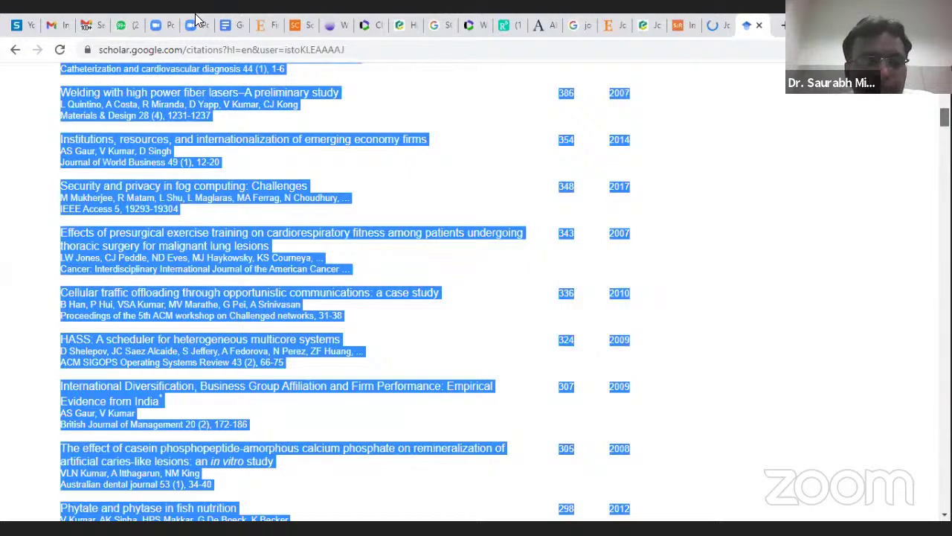
{"action": "scroll", "coordinate": [567, 299], "scroll_direction": "up", "scroll_amount": 3}
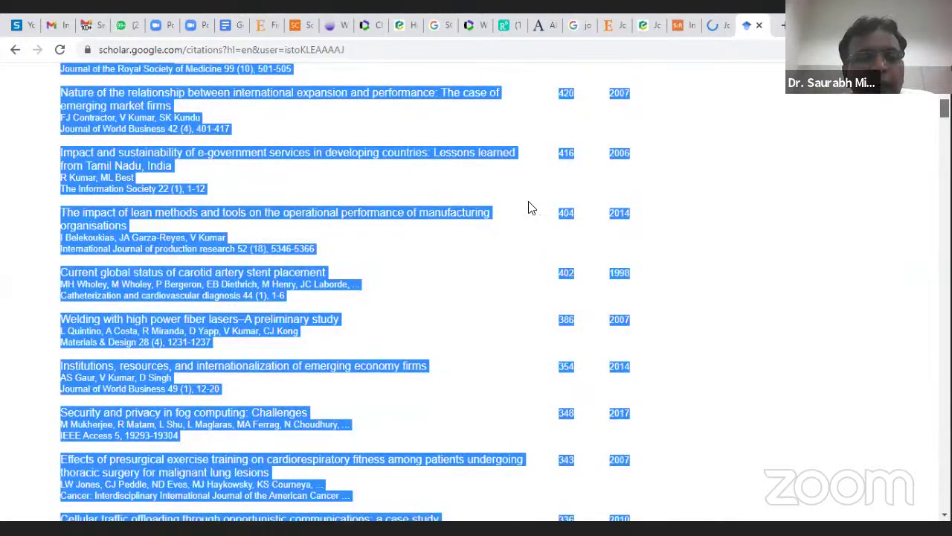
{"action": "scroll", "coordinate": [553, 230], "scroll_direction": "up", "scroll_amount": 10}
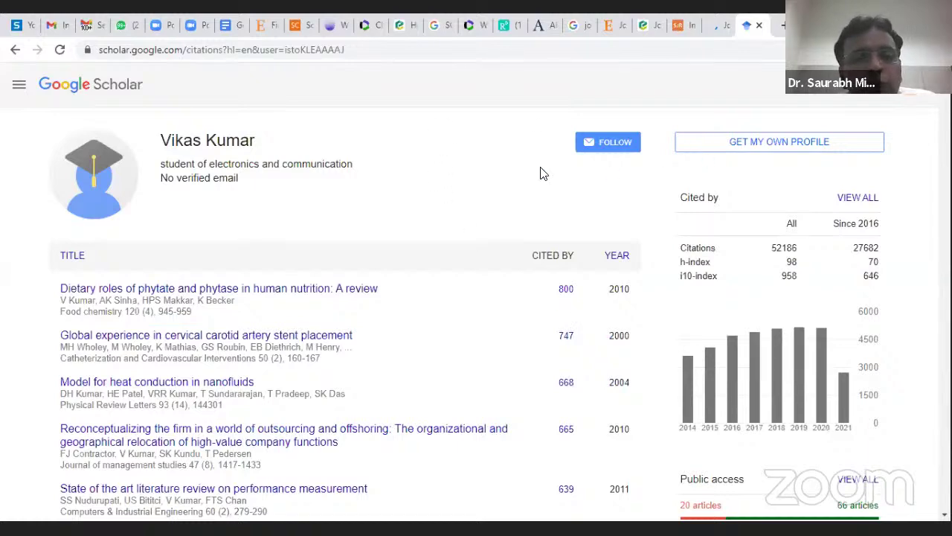
Review the profile's top-cited articles and highlight the affiliation line under the author's name.
{"action": "scroll", "coordinate": [542, 173], "scroll_direction": "down", "scroll_amount": 2}
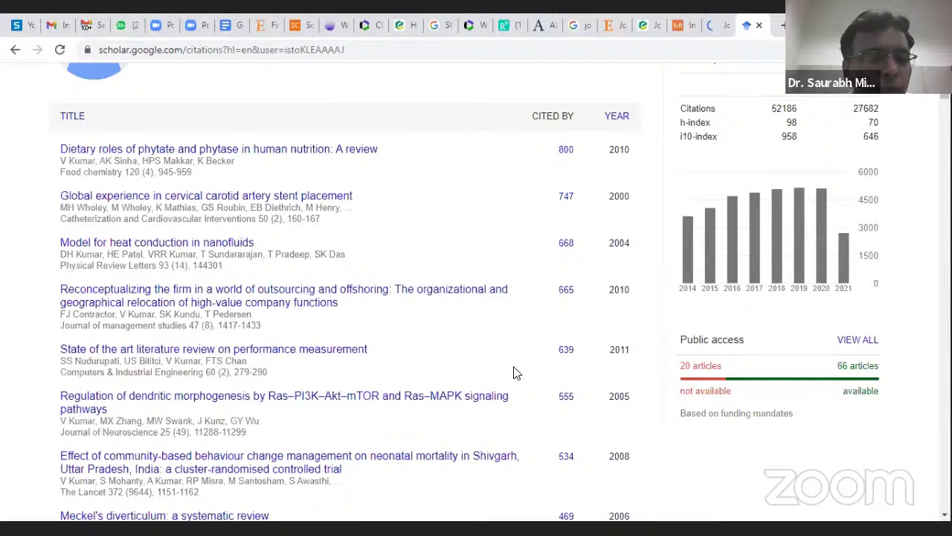
{"action": "scroll", "coordinate": [166, 111], "scroll_direction": "up", "scroll_amount": 2}
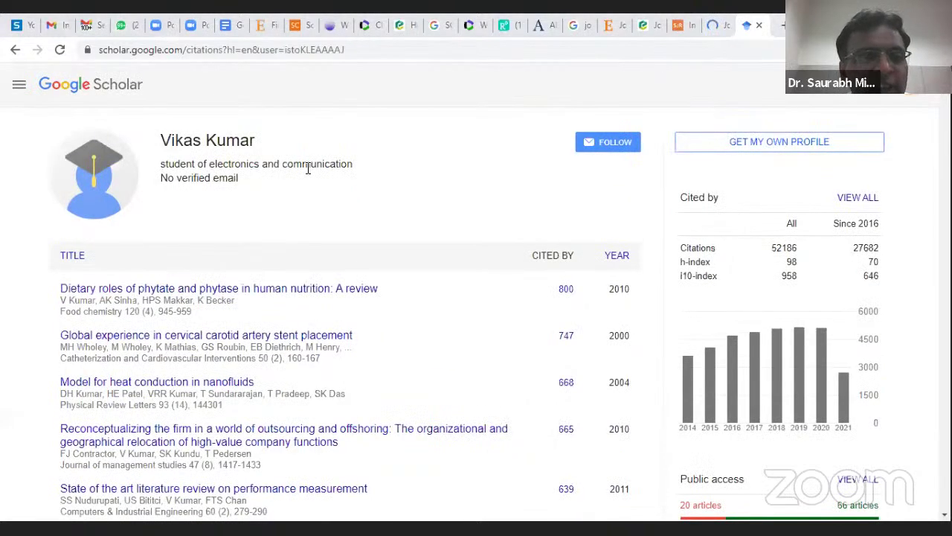
{"action": "triple_click", "coordinate": [393, 172]}
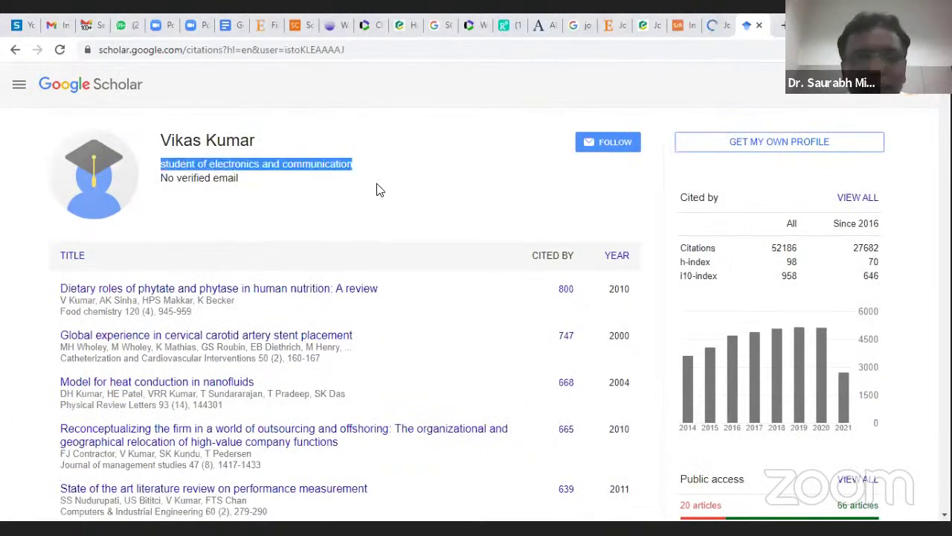